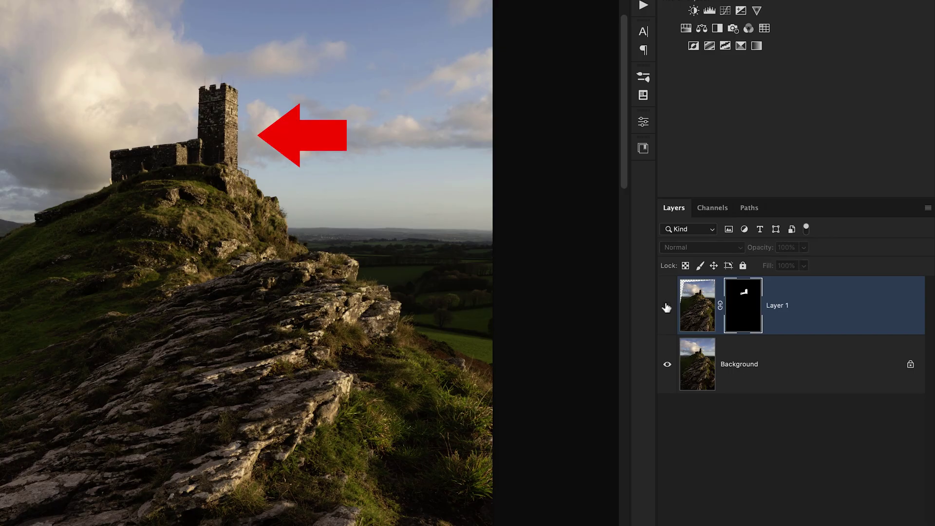
# Step: Toggle Layer 1's visibility to compare the straightened tower against the original
pyautogui.click(667, 308)
pyautogui.click(667, 307)
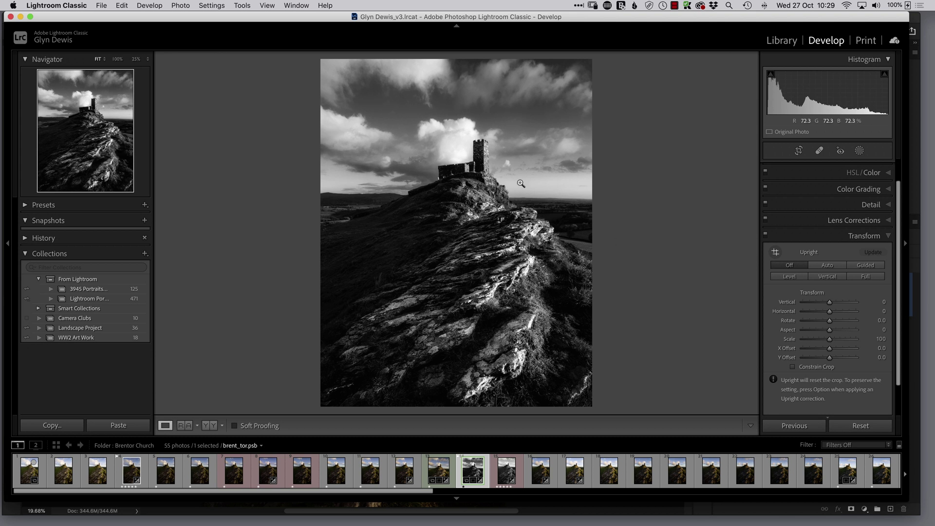
# Step: Inspect the tower at 100% and back at Fit, then switch to colour photo _DWS7715
pyautogui.click(484, 156)
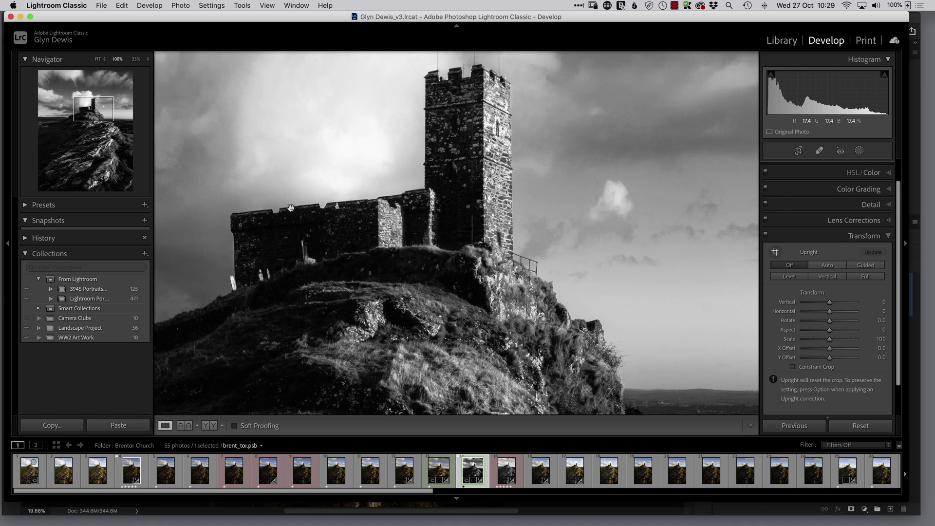
pyautogui.click(298, 220)
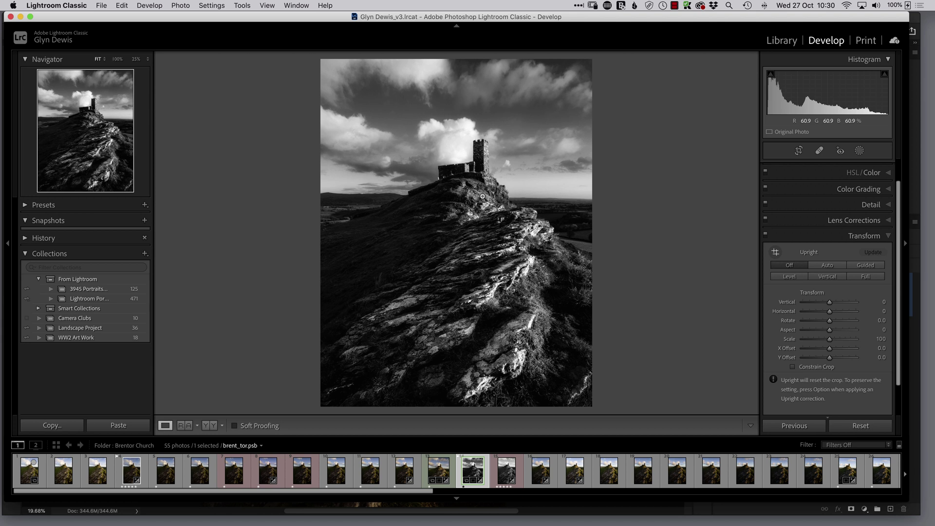
pyautogui.click(131, 475)
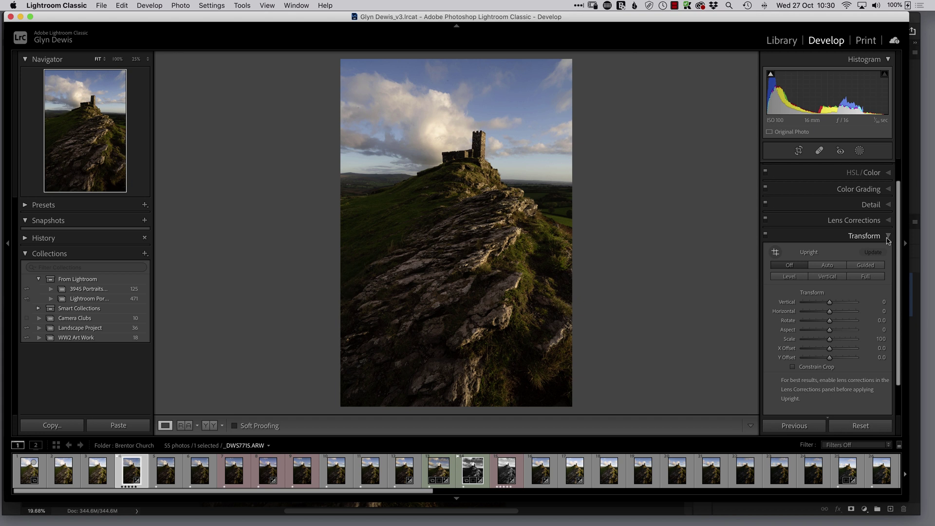
# Step: Apply Upright Auto in the Transform panel and check the tower at 100% zoom
pyautogui.click(888, 239)
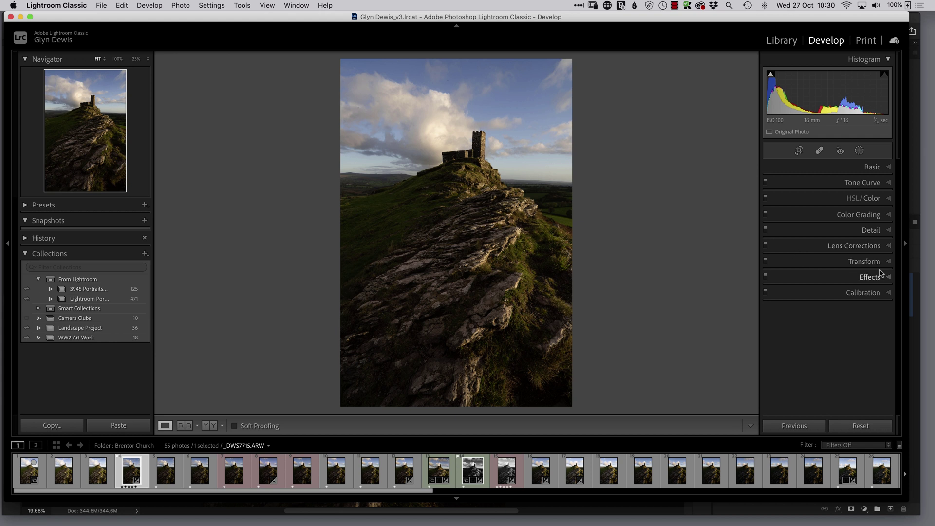
pyautogui.click(888, 263)
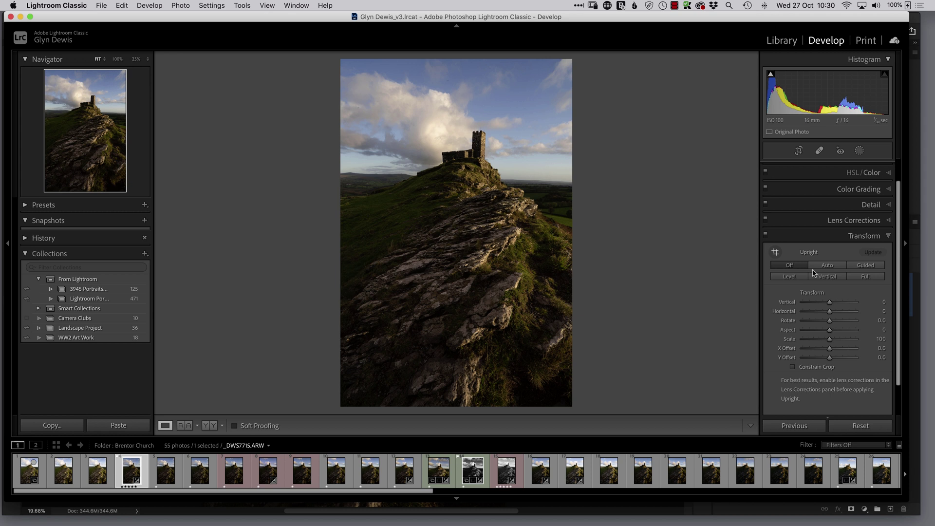
pyautogui.click(825, 267)
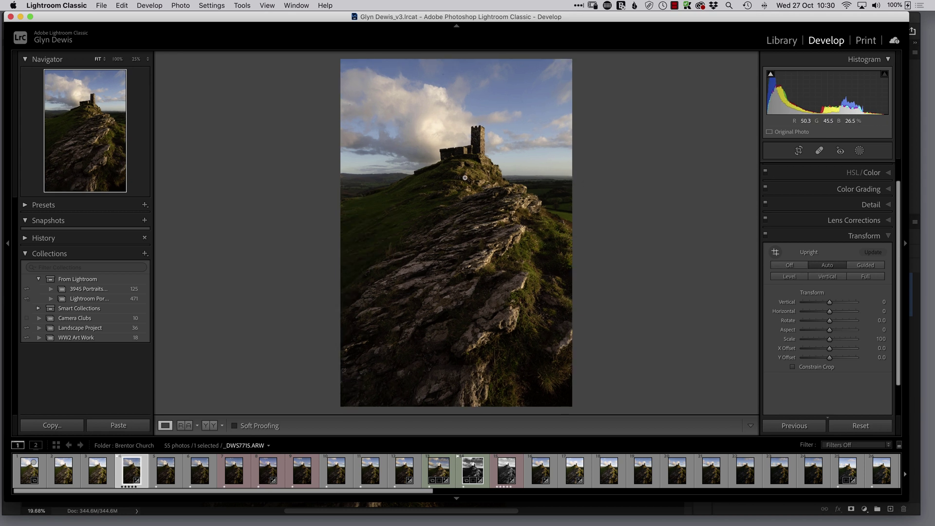
pyautogui.click(481, 147)
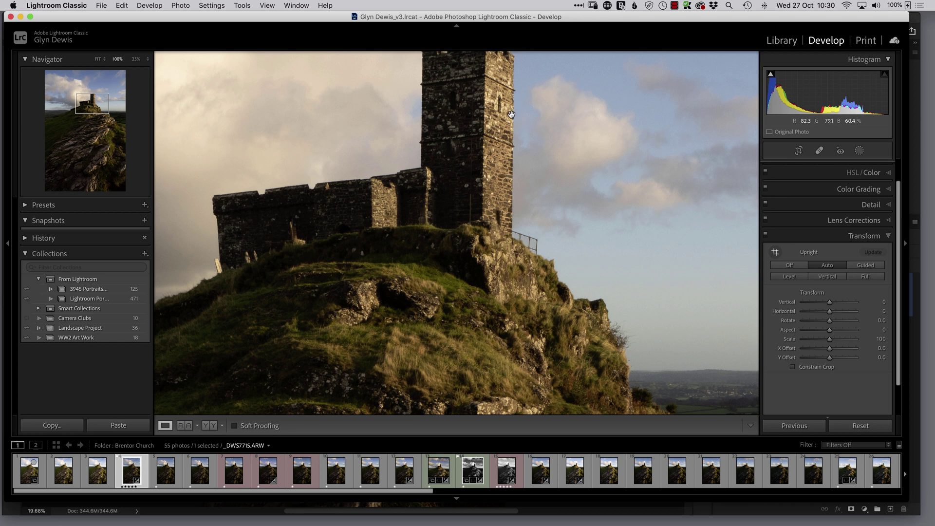
pyautogui.click(509, 122)
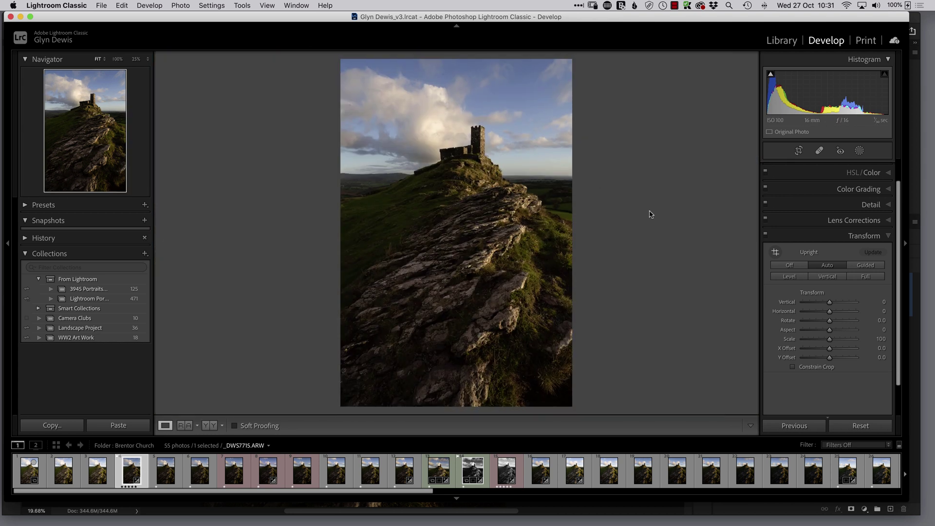
# Step: Turn Upright off and select the Guided Upright tool without drawing guides
pyautogui.click(787, 266)
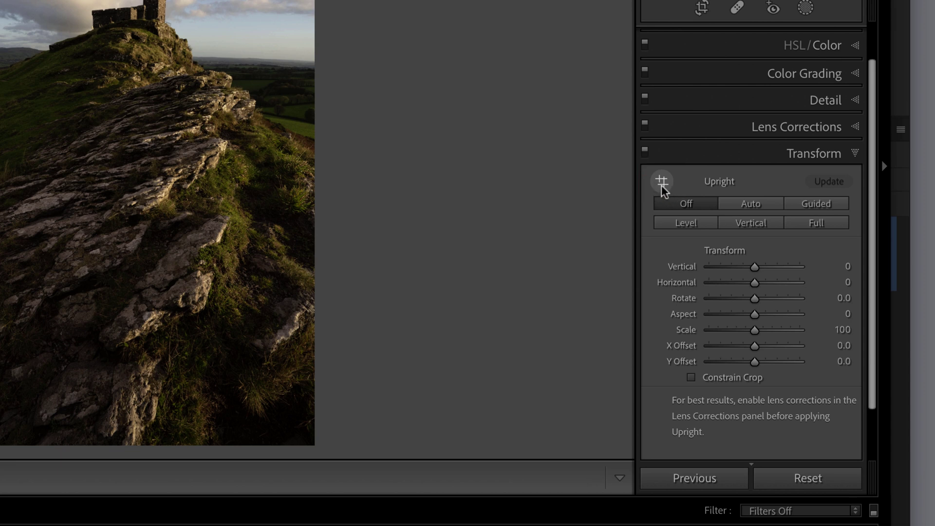
pyautogui.click(661, 183)
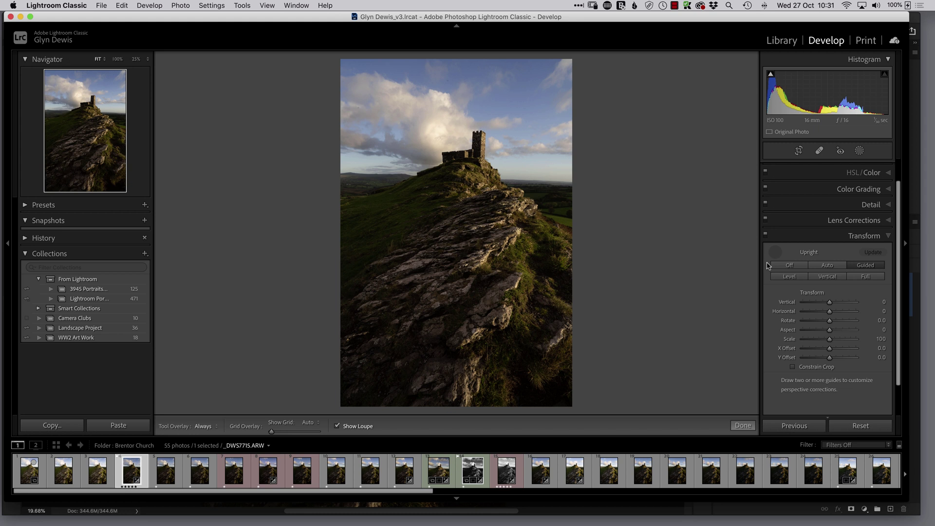
# Step: At 100% zoom, draw Guided Upright guides along the tower's right edge and castle's left wall
pyautogui.click(776, 253)
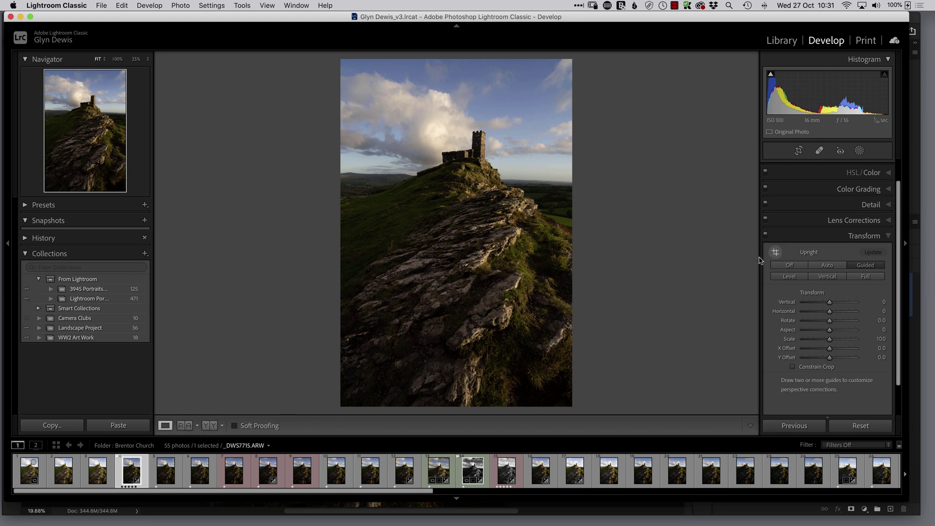
pyautogui.click(480, 177)
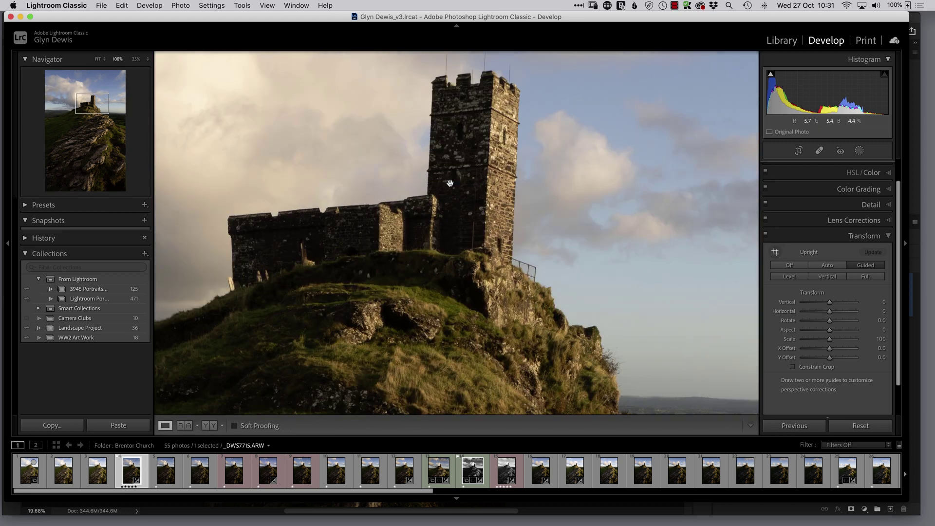
pyautogui.moveTo(449, 183); pyautogui.dragTo(421, 209)
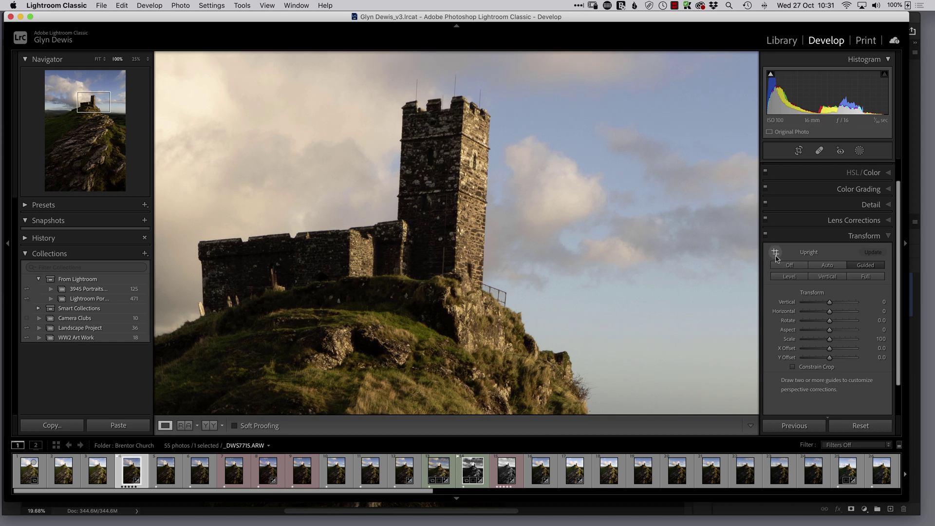
pyautogui.click(776, 253)
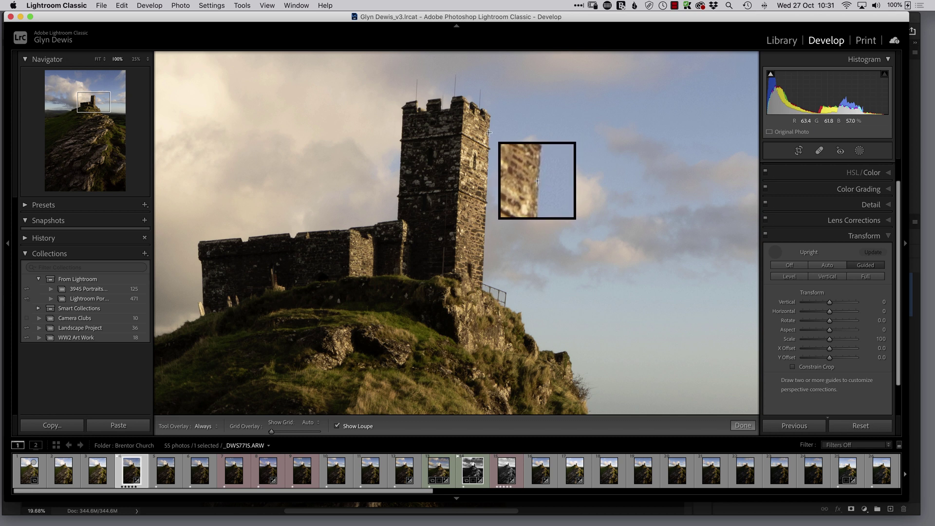
pyautogui.moveTo(489, 132)
pyautogui.mouseDown()
pyautogui.moveTo(511, 164)
pyautogui.moveTo(497, 237)
pyautogui.moveTo(484, 252)
pyautogui.mouseUp()
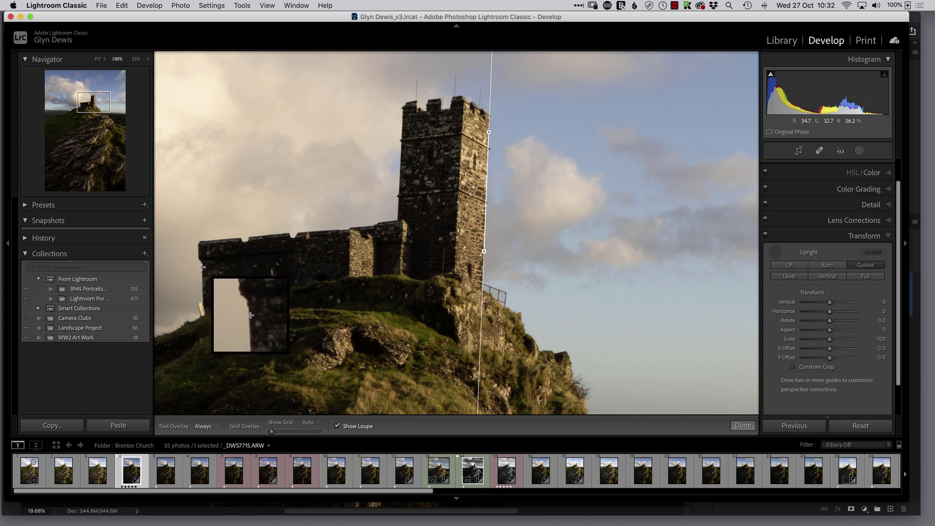
pyautogui.moveTo(202, 266); pyautogui.dragTo(203, 301)
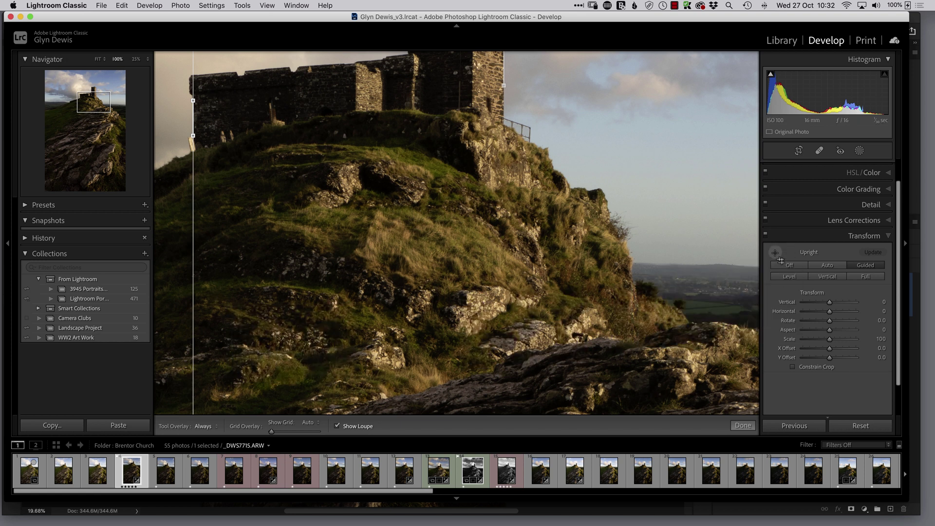
pyautogui.click(777, 253)
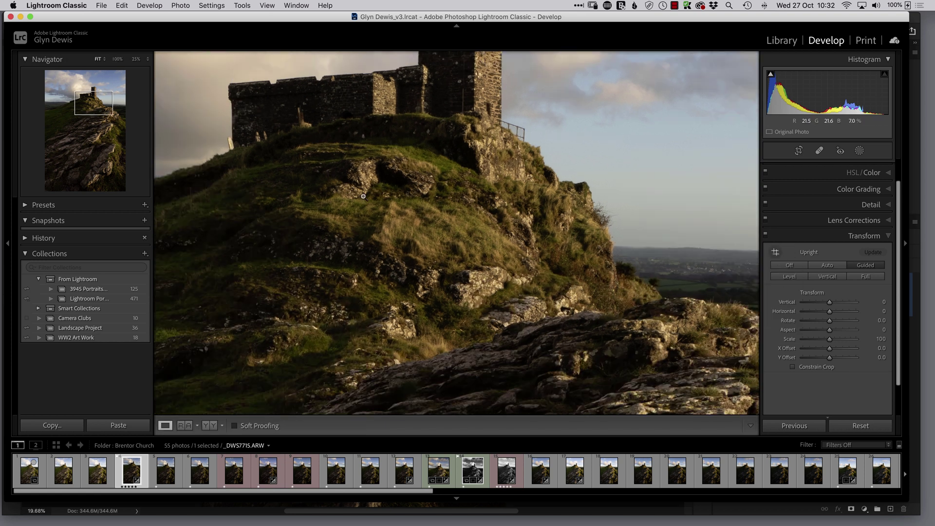
pyautogui.click(364, 196)
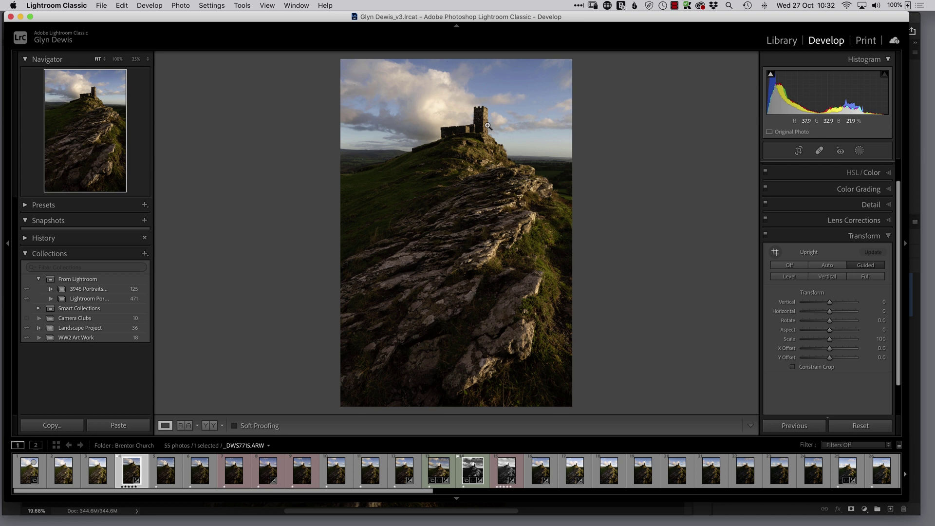
pyautogui.click(487, 126)
pyautogui.moveTo(454, 118); pyautogui.dragTo(463, 185)
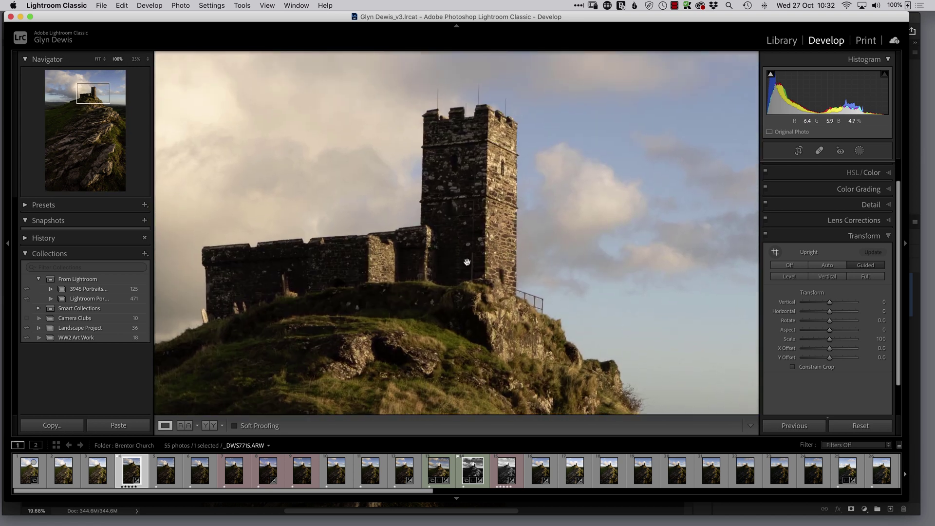
pyautogui.click(467, 262)
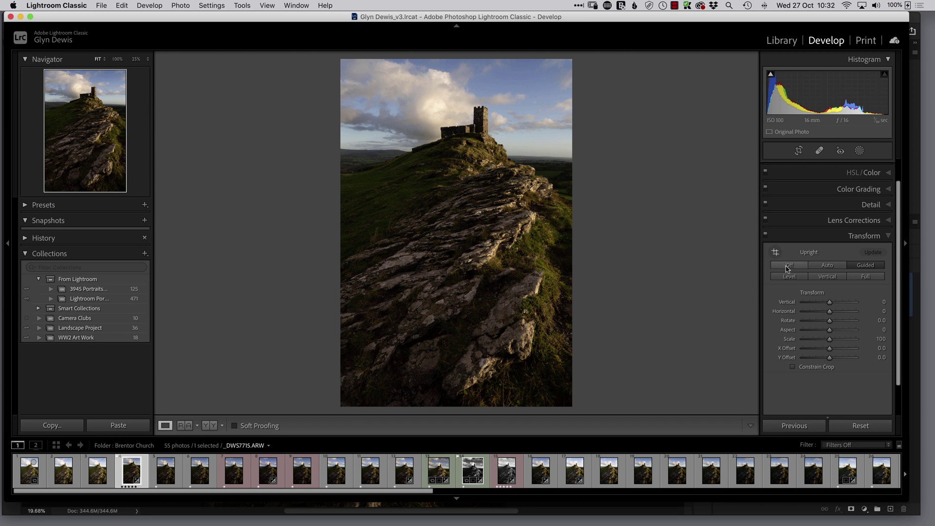
# Step: Switch the Upright correction from Guided to Level
pyautogui.click(788, 268)
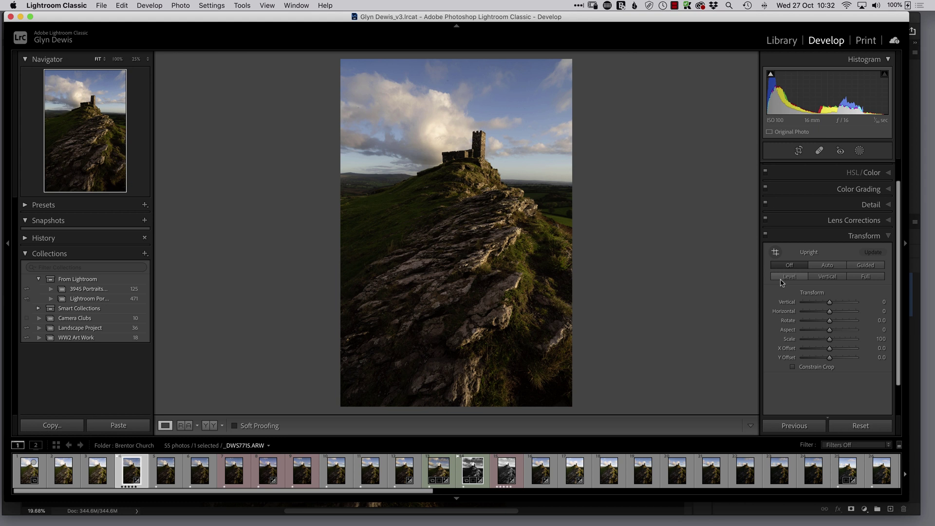
pyautogui.click(788, 277)
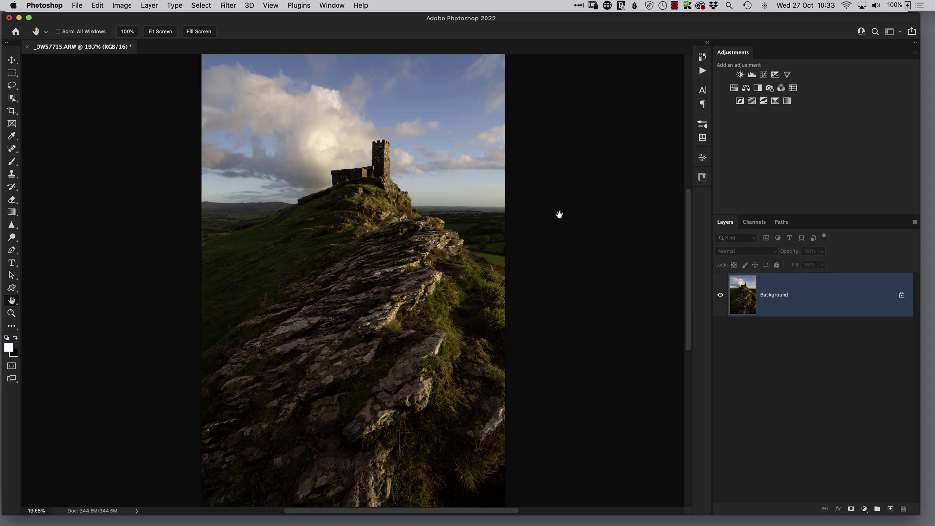
# Step: Duplicate the Background as Layer 1 and open the Camera Raw Filter on it
pyautogui.press('v')
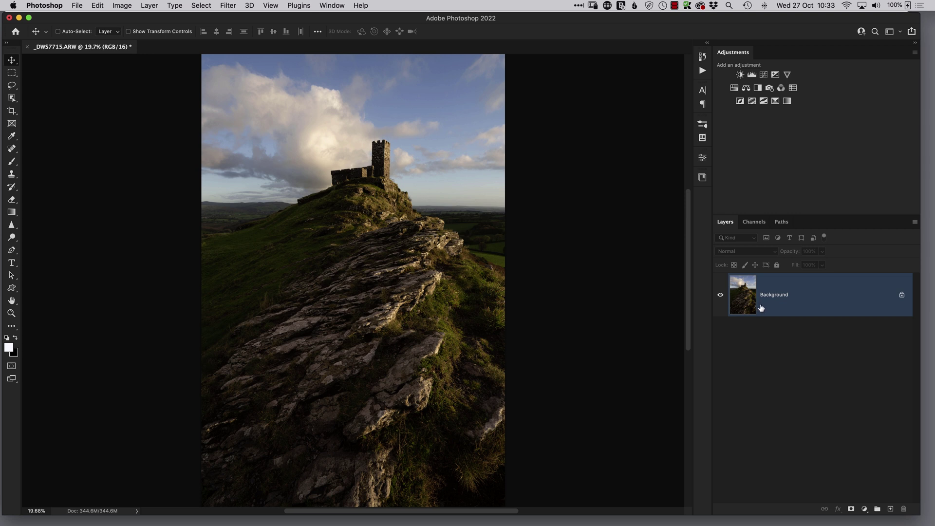
pyautogui.press('super')
pyautogui.moveTo(764, 308); pyautogui.dragTo(764, 311)
pyautogui.press('super')
pyautogui.press('super+j')
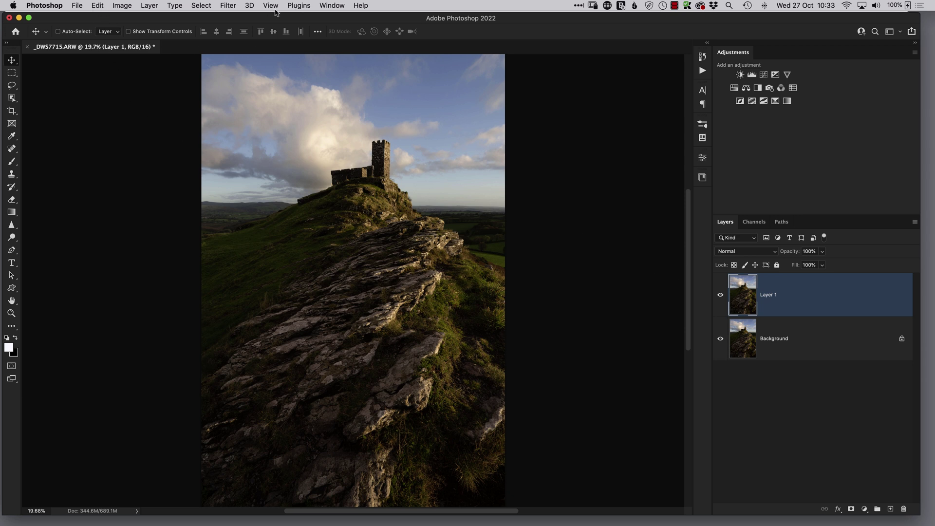
pyautogui.click(228, 6)
pyautogui.click(247, 81)
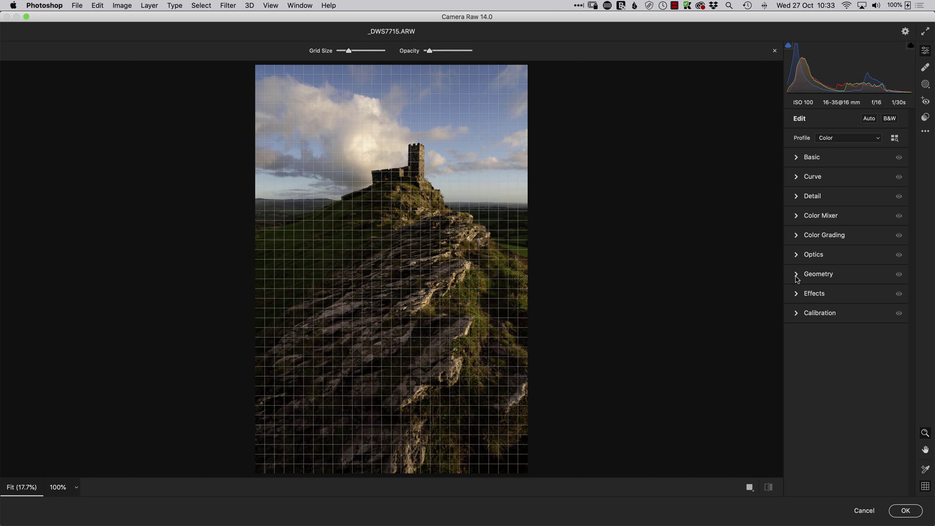
# Step: Glance at Camera Raw's Geometry panel, then cancel the filter without changes
pyautogui.click(797, 276)
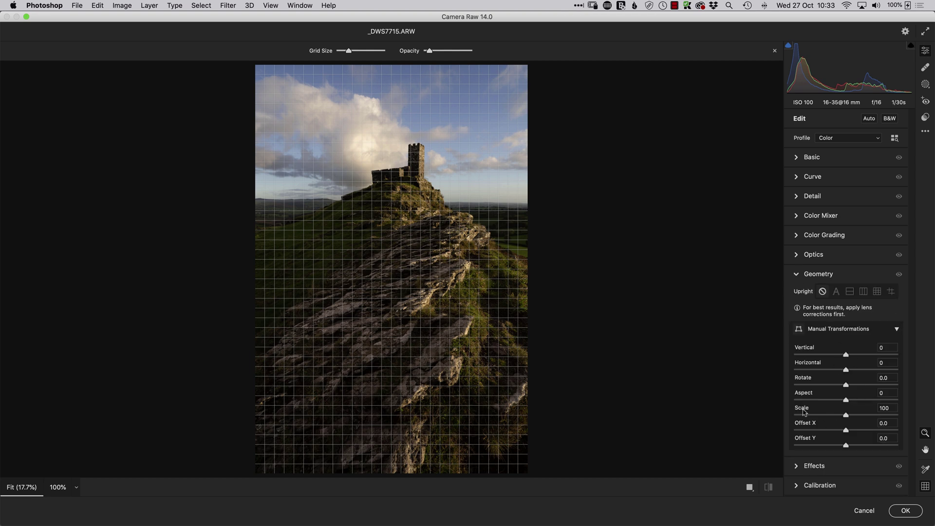
pyautogui.click(798, 276)
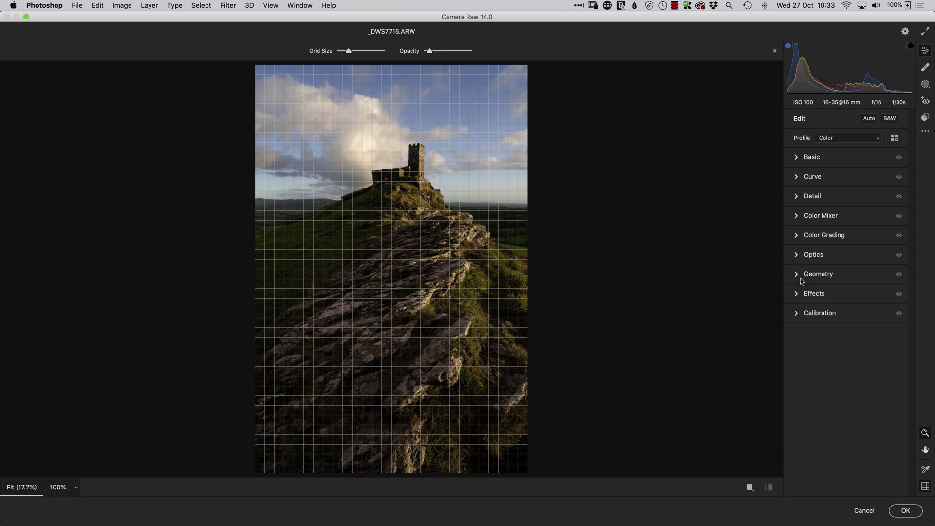
pyautogui.click(863, 512)
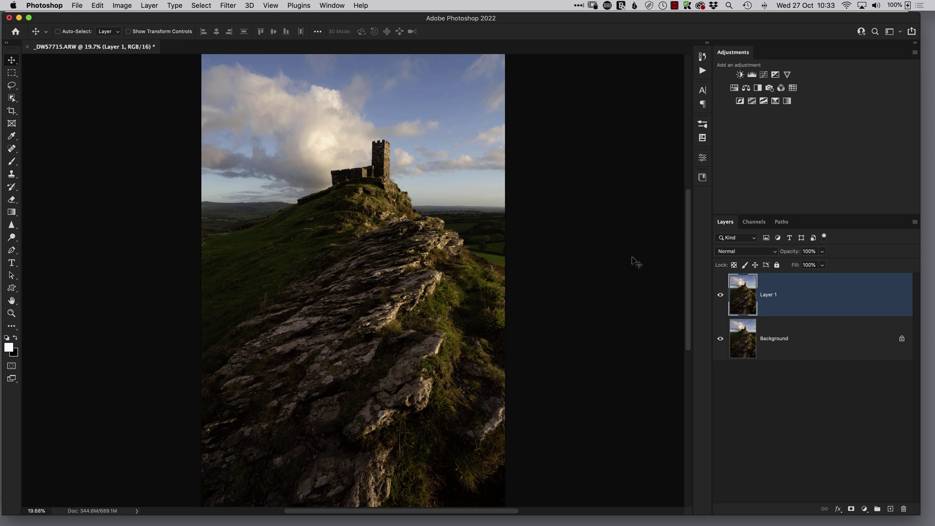
# Step: Turn on rulers around the church photo from the View menu
pyautogui.click(96, 6)
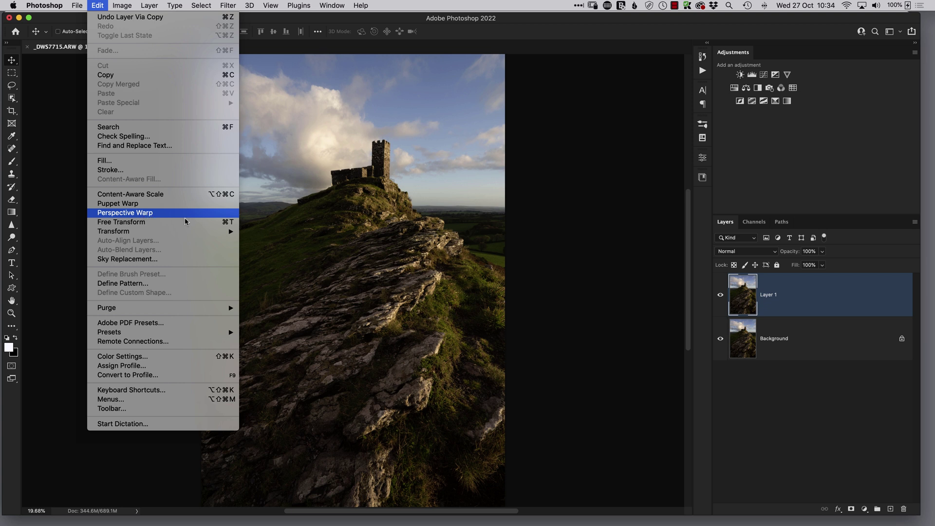
pyautogui.click(564, 261)
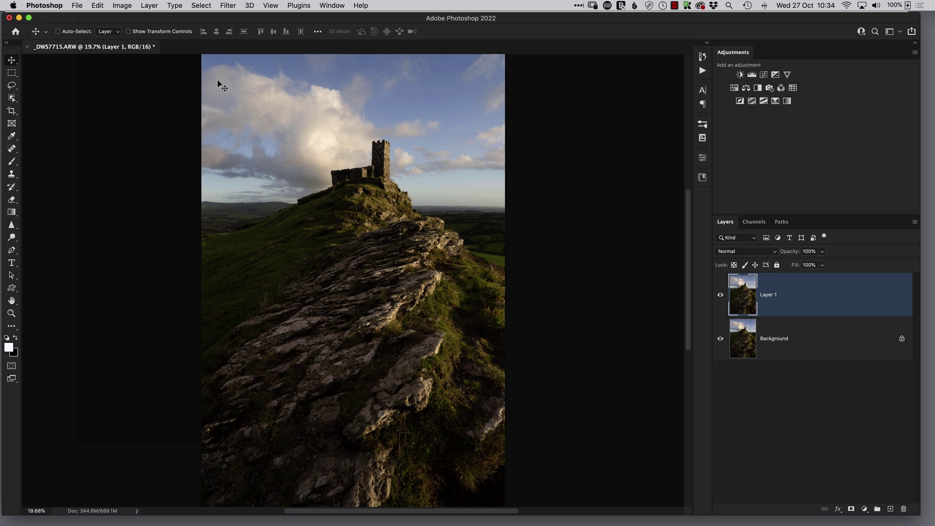
pyautogui.click(269, 6)
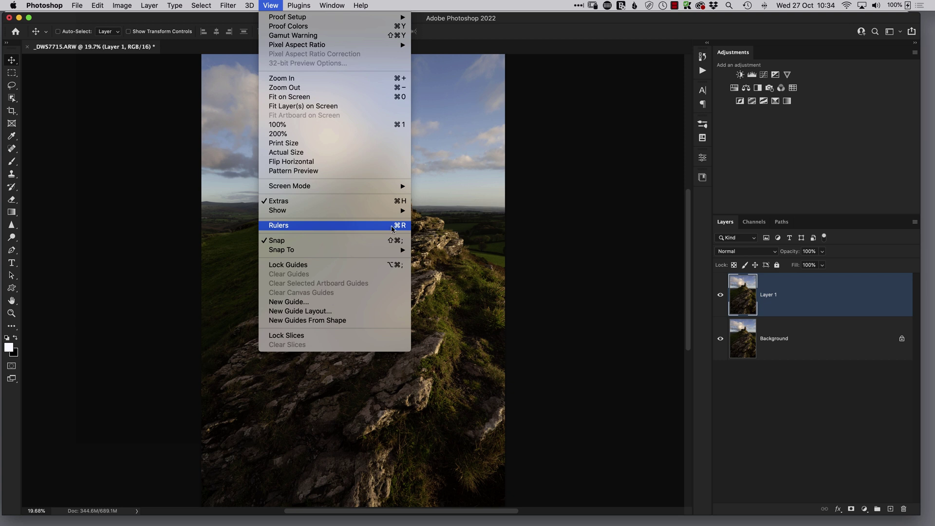
pyautogui.click(377, 228)
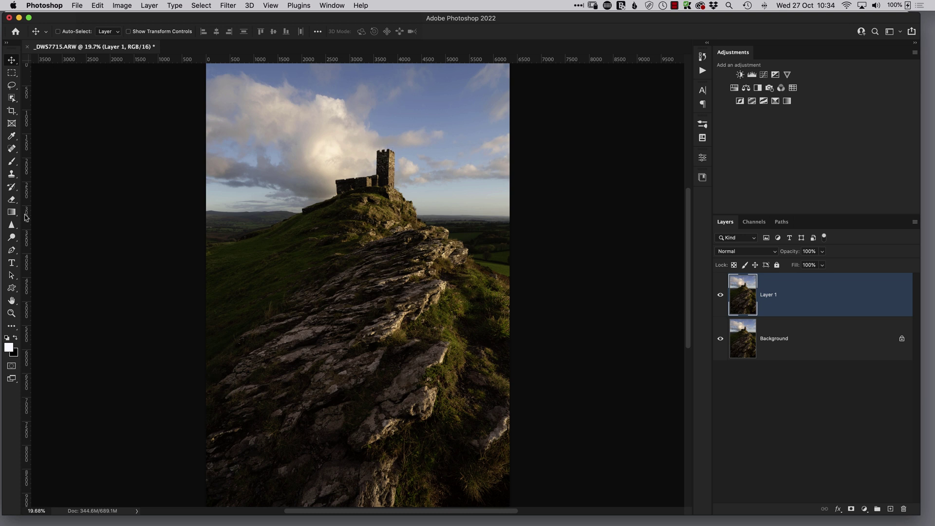
# Step: Drag a vertical guide from the left ruler to the tower's right edge, zooming in
pyautogui.moveTo(26, 218); pyautogui.dragTo(395, 195)
pyautogui.keyDown('super'); pyautogui.moveTo(393, 162); pyautogui.dragTo(399, 278); pyautogui.keyUp('super')
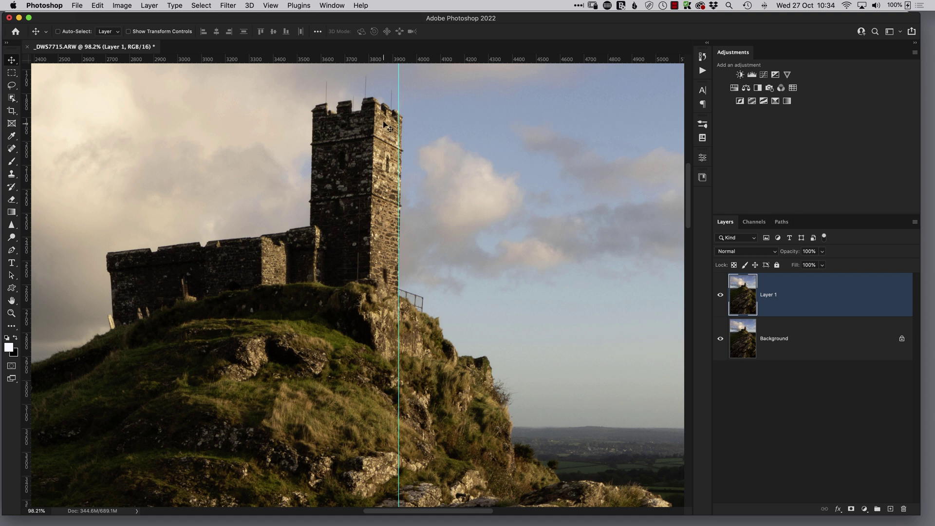
pyautogui.keyDown('super'); pyautogui.click(399, 127); pyautogui.keyUp('super')
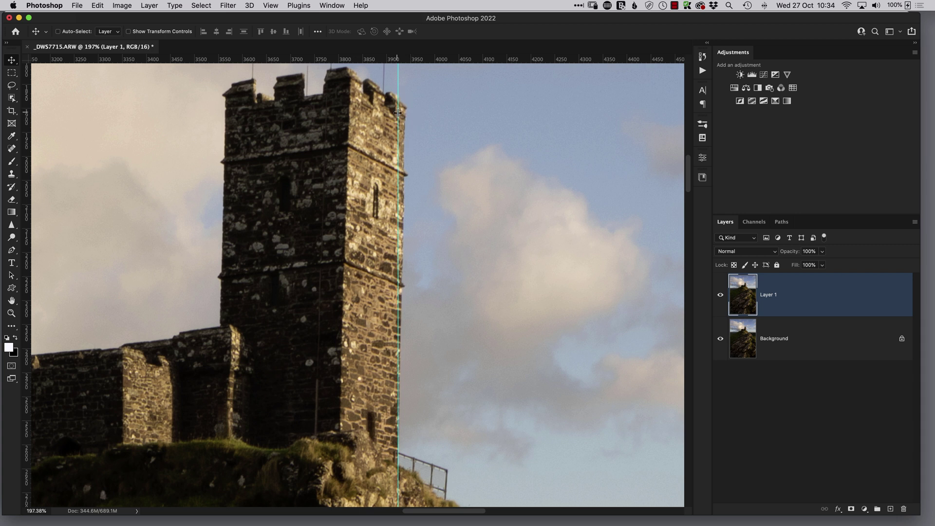
# Step: Place a second vertical guide on the church wall's left edge, then zoom out
pyautogui.moveTo(207, 339); pyautogui.dragTo(452, 235)
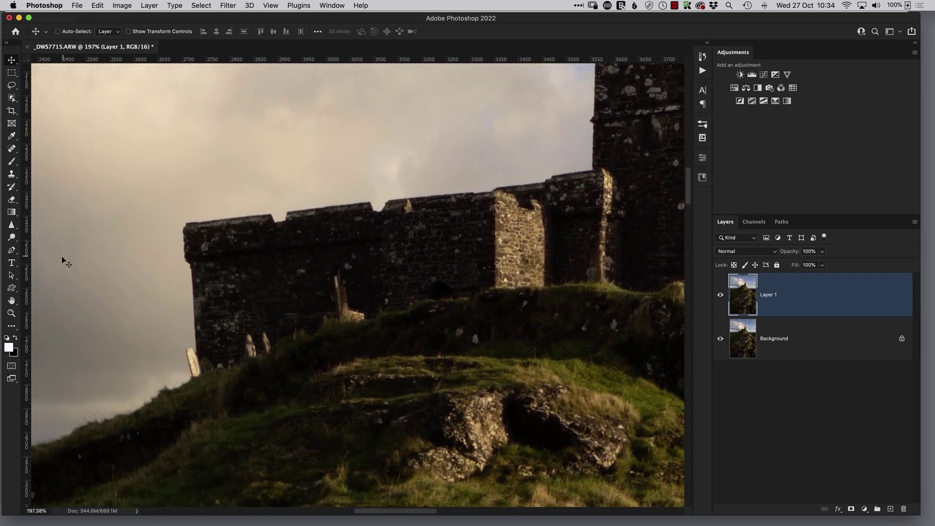
pyautogui.moveTo(25, 261); pyautogui.dragTo(197, 269)
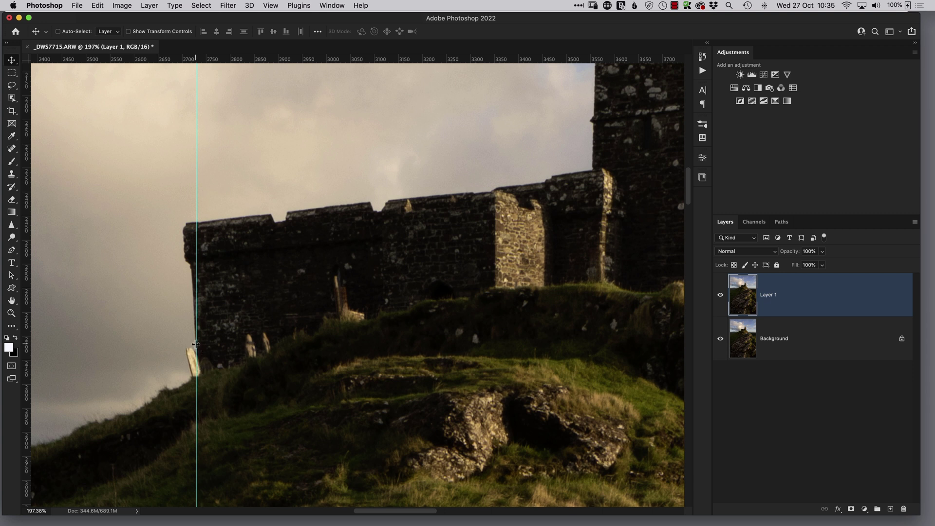
pyautogui.moveTo(197, 345); pyautogui.dragTo(196, 344)
pyautogui.moveTo(402, 246); pyautogui.dragTo(381, 247)
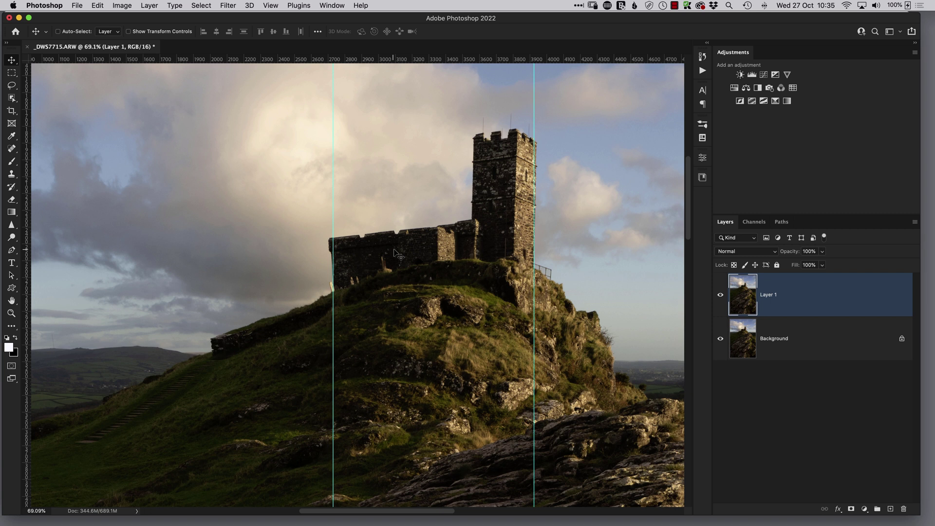
pyautogui.hscroll(5, 415, 251)
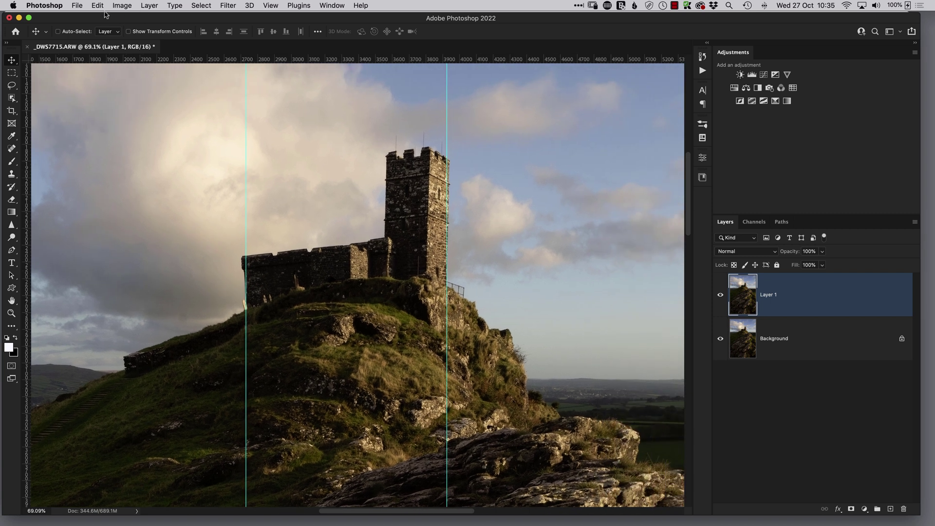
# Step: Start Perspective Warp on Layer 1 from the Edit menu
pyautogui.click(98, 6)
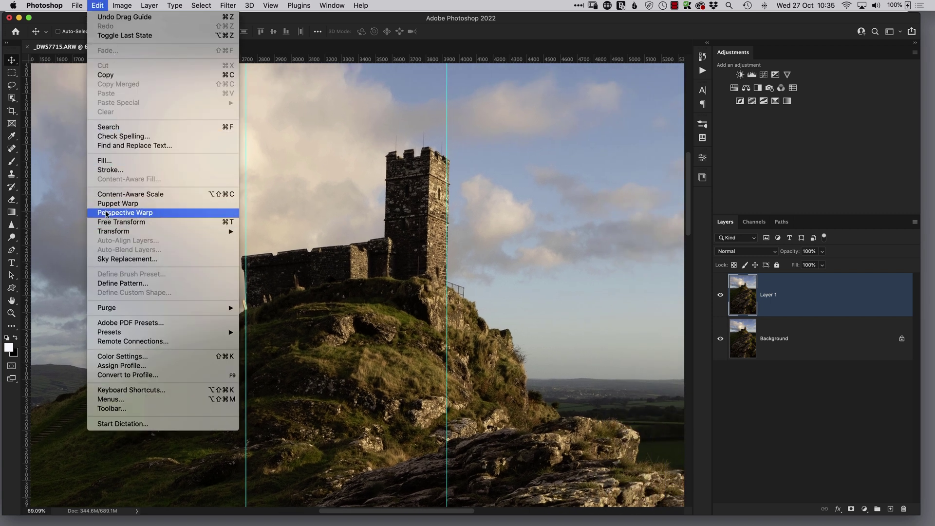
pyautogui.click(138, 213)
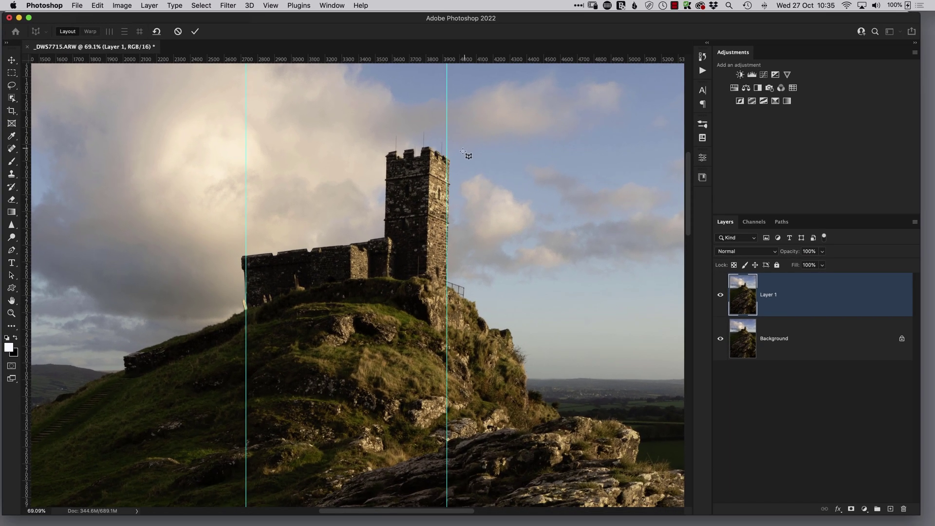
# Step: Draw a perspective plane over the church and pin its right corners to the tower's top and base
pyautogui.moveTo(465, 149); pyautogui.dragTo(232, 298)
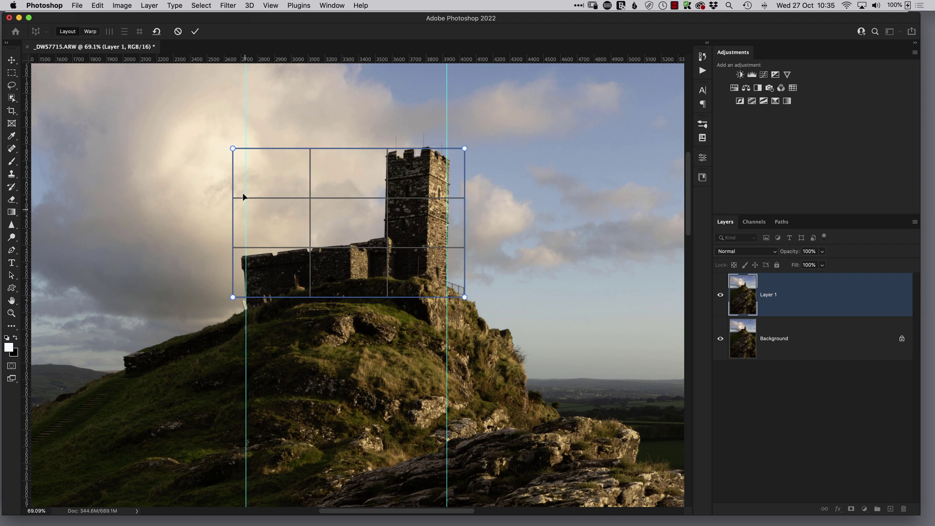
pyautogui.scroll(10, 450, 146)
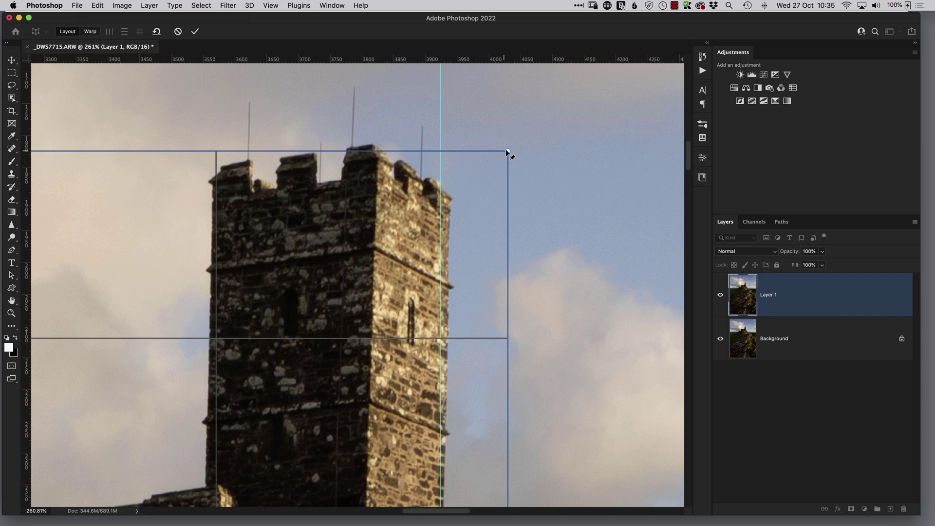
pyautogui.moveTo(507, 150); pyautogui.dragTo(450, 218)
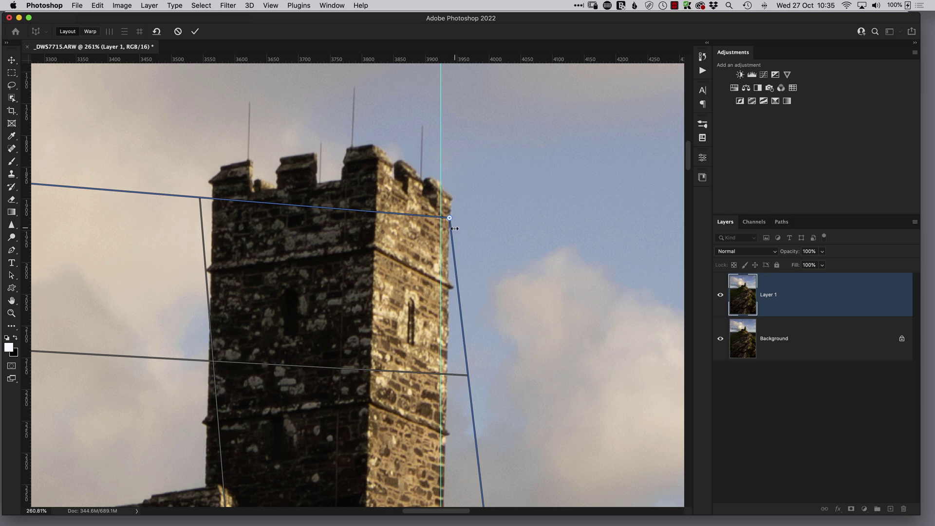
pyautogui.moveTo(450, 219); pyautogui.dragTo(449, 221)
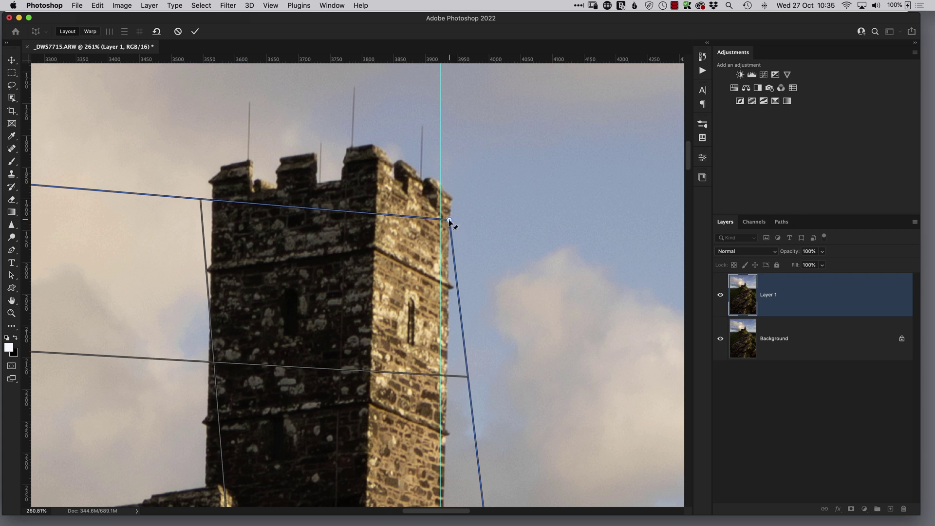
pyautogui.moveTo(444, 399); pyautogui.dragTo(409, 243)
pyautogui.scroll(-5, 410, 242)
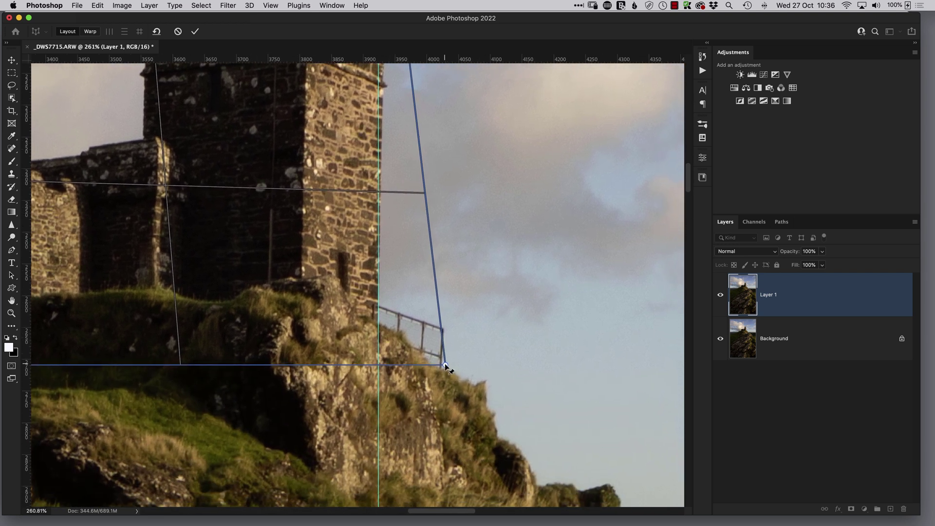
pyautogui.moveTo(445, 365); pyautogui.dragTo(379, 325)
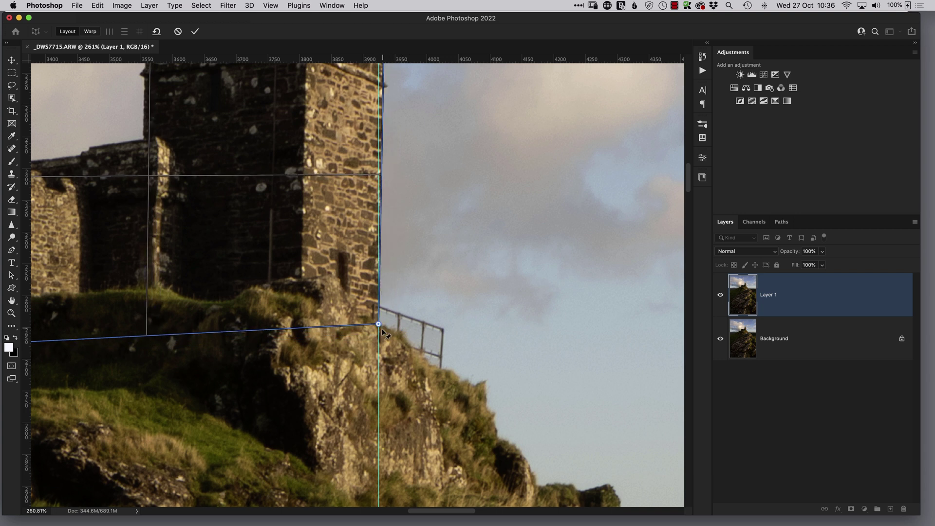
# Step: Place the plane's lower-left corner at the base of the wall
pyautogui.scroll(5, 415, 328)
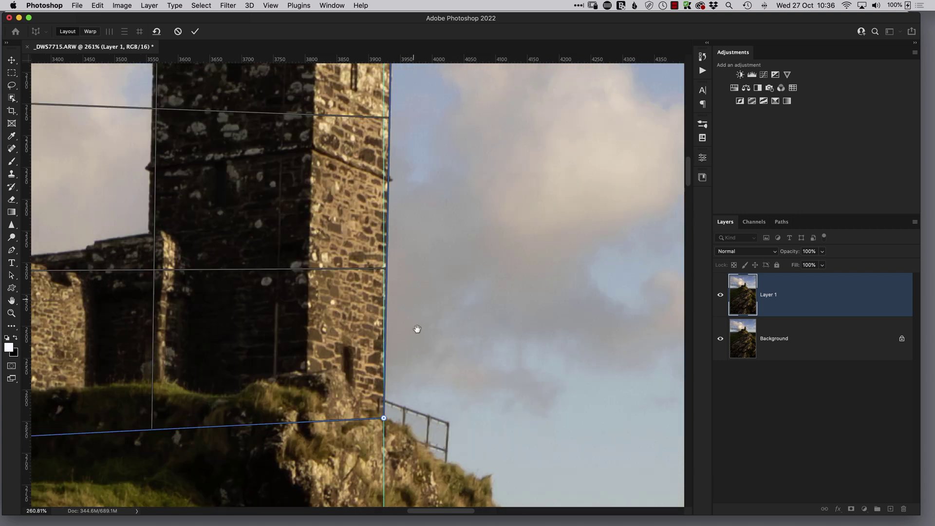
pyautogui.scroll(2, 438, 322)
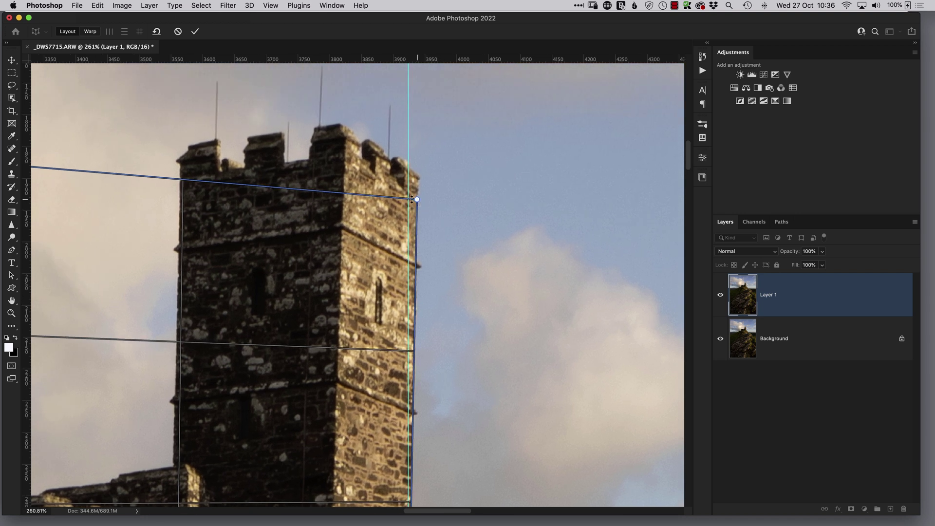
pyautogui.hscroll(-15, 185, 325)
pyautogui.scroll(-8, 438, 254)
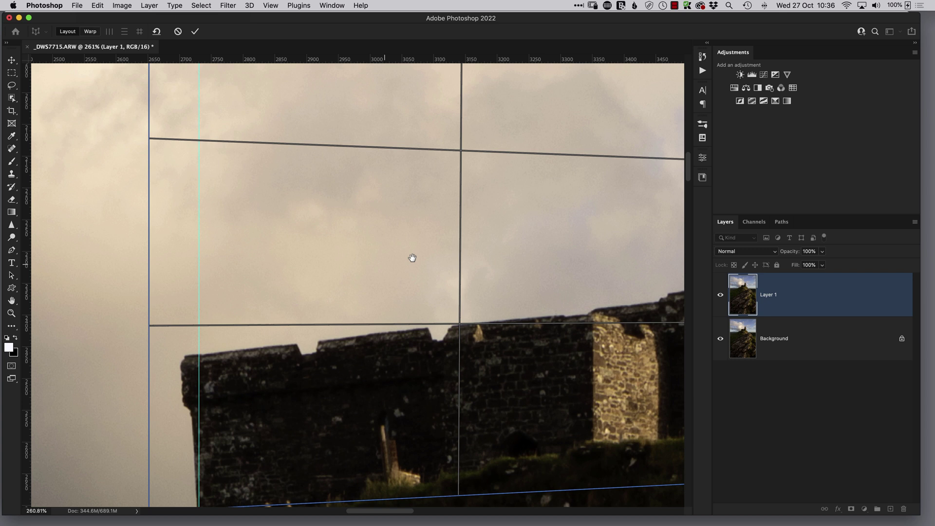
pyautogui.hscroll(3, 320, 225)
pyautogui.scroll(-2, 320, 225)
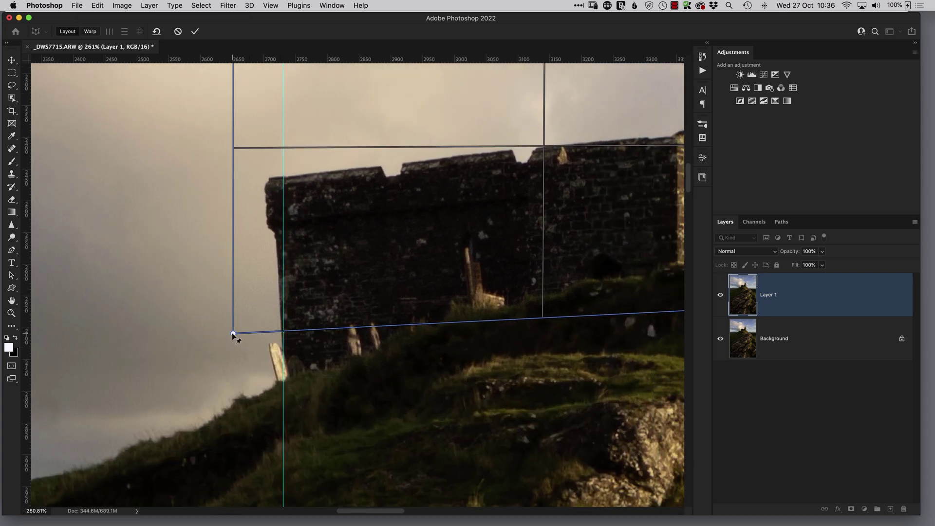
pyautogui.moveTo(233, 334); pyautogui.dragTo(284, 375)
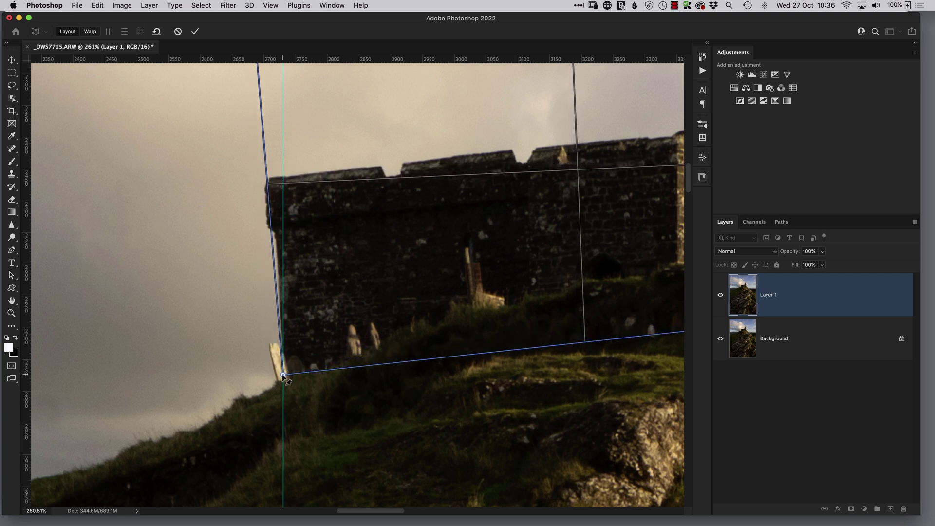
# Step: Pin the plane's upper-left corner to the wall's edge and review the whole plane
pyautogui.moveTo(304, 242); pyautogui.dragTo(249, 232)
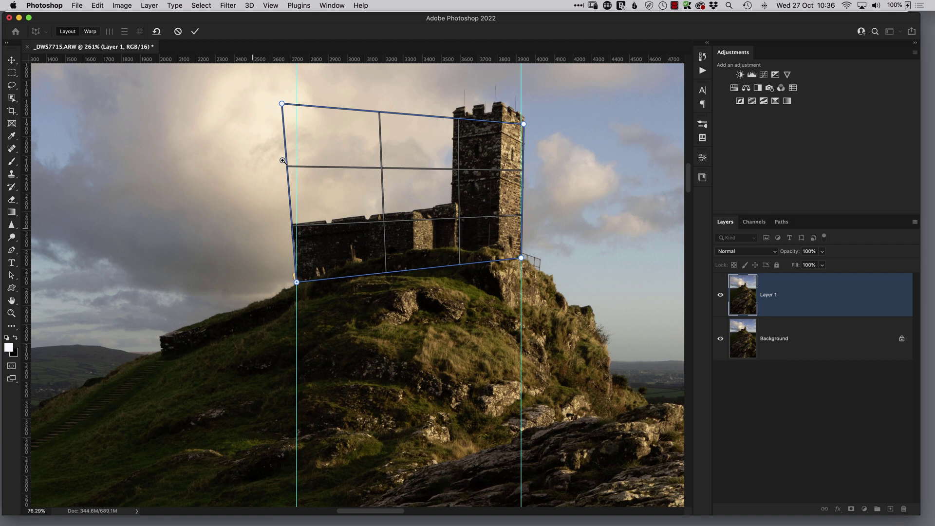
pyautogui.moveTo(285, 105); pyautogui.dragTo(346, 272)
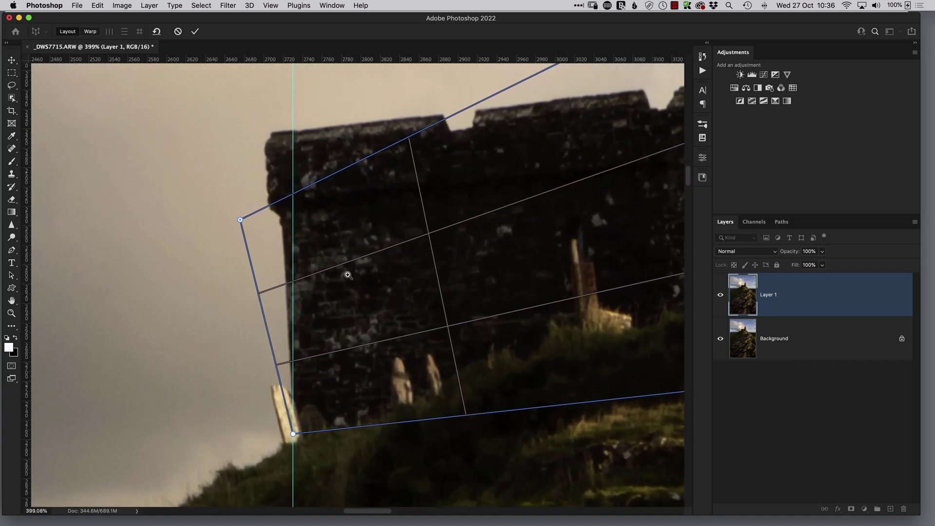
pyautogui.moveTo(241, 219); pyautogui.dragTo(282, 230)
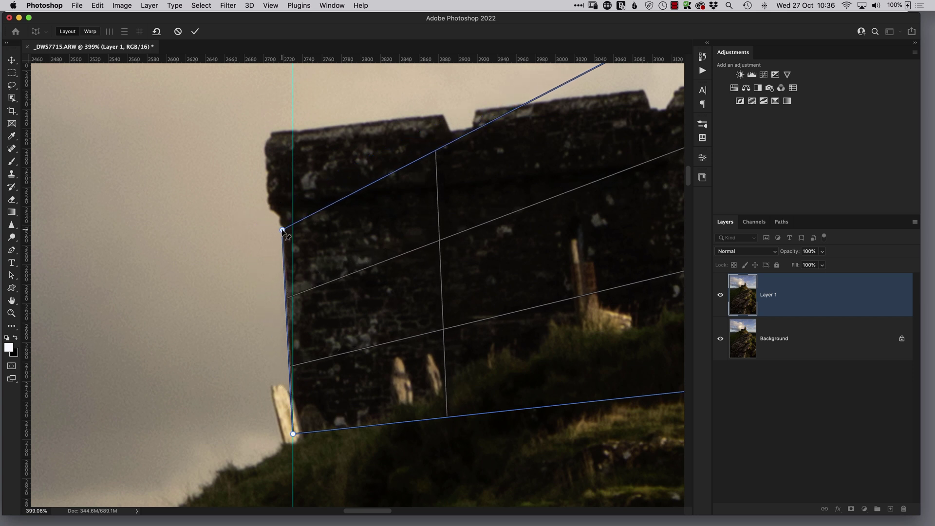
pyautogui.moveTo(367, 283); pyautogui.dragTo(147, 356)
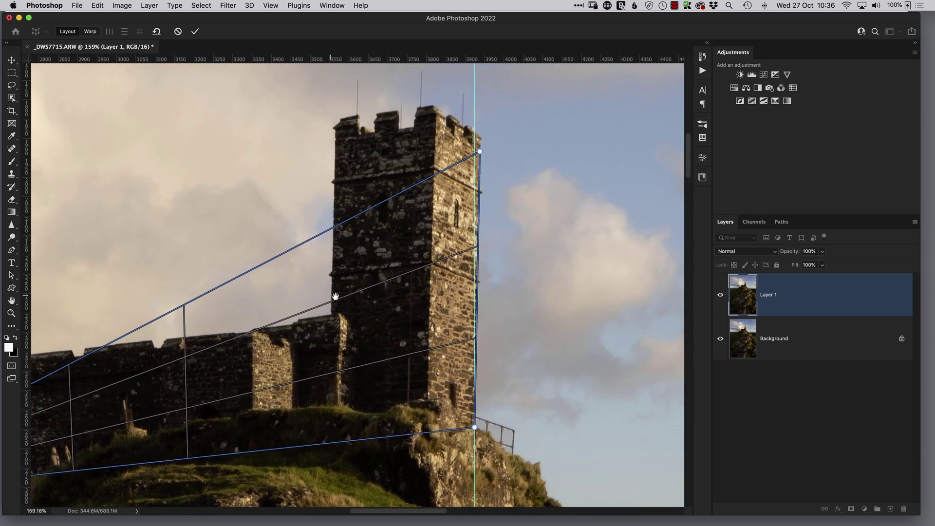
pyautogui.moveTo(448, 215); pyautogui.dragTo(464, 216)
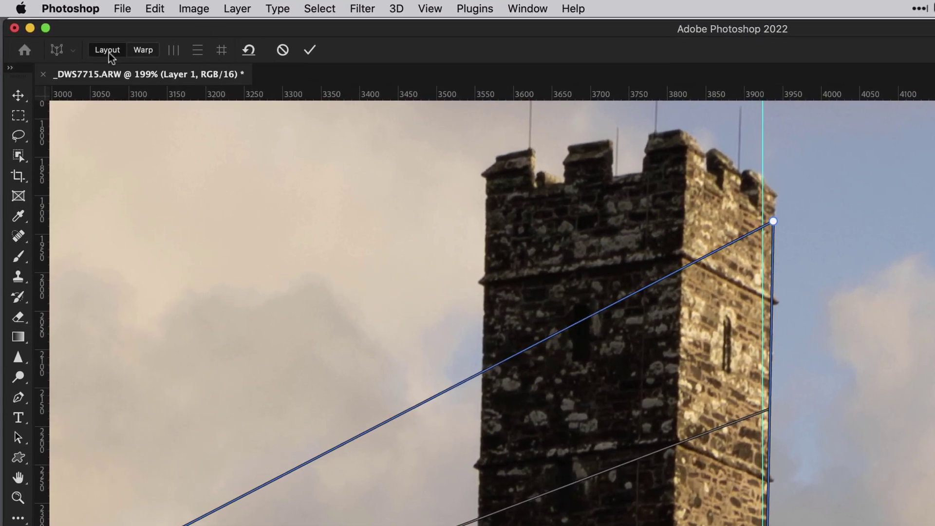
# Step: In Warp mode, align the tower's right edge and the wall's left edge to the guides, then commit
pyautogui.click(142, 52)
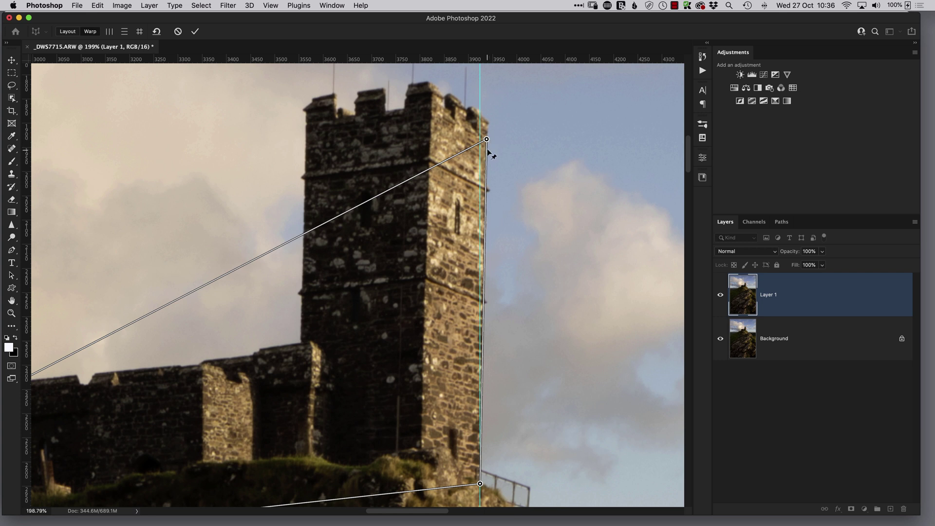
pyautogui.scroll(5, 489, 133)
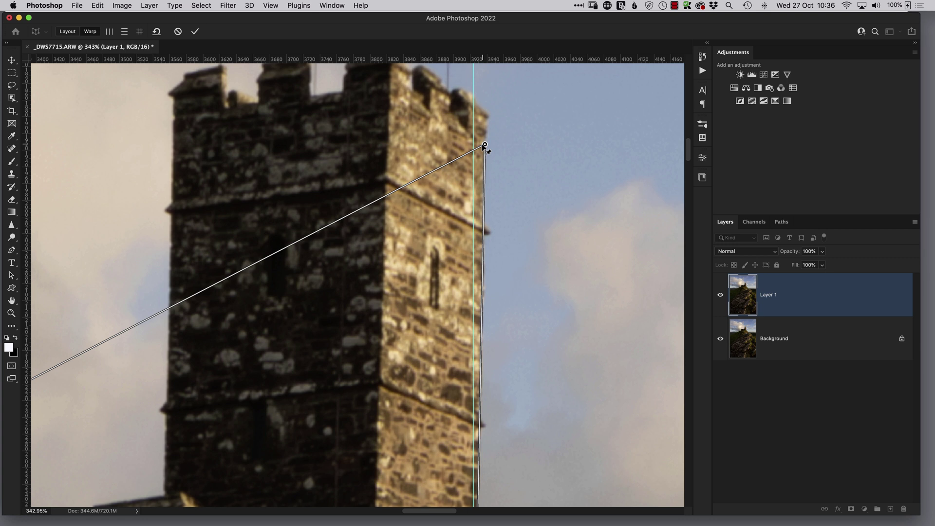
pyautogui.moveTo(485, 145); pyautogui.dragTo(475, 145)
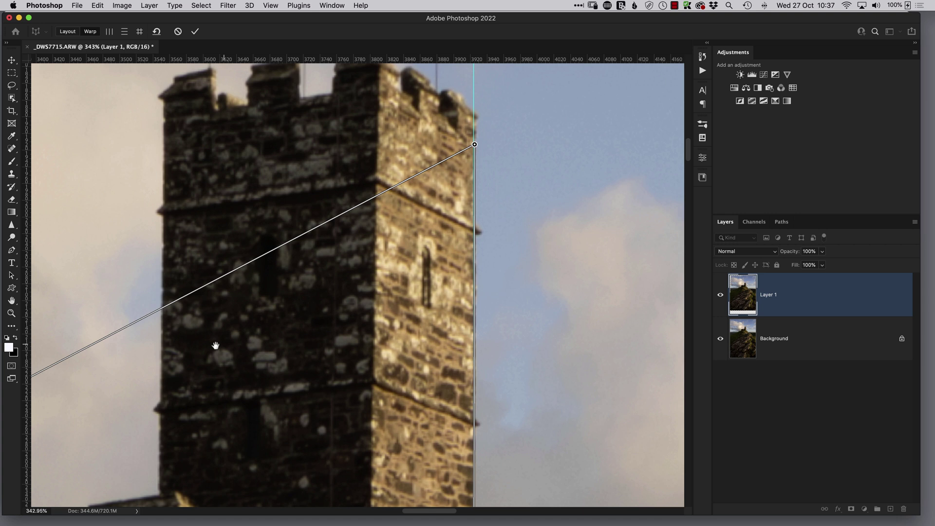
pyautogui.moveTo(175, 369); pyautogui.dragTo(335, 293)
pyautogui.scroll(-2, 335, 293)
pyautogui.hscroll(-2, 335, 293)
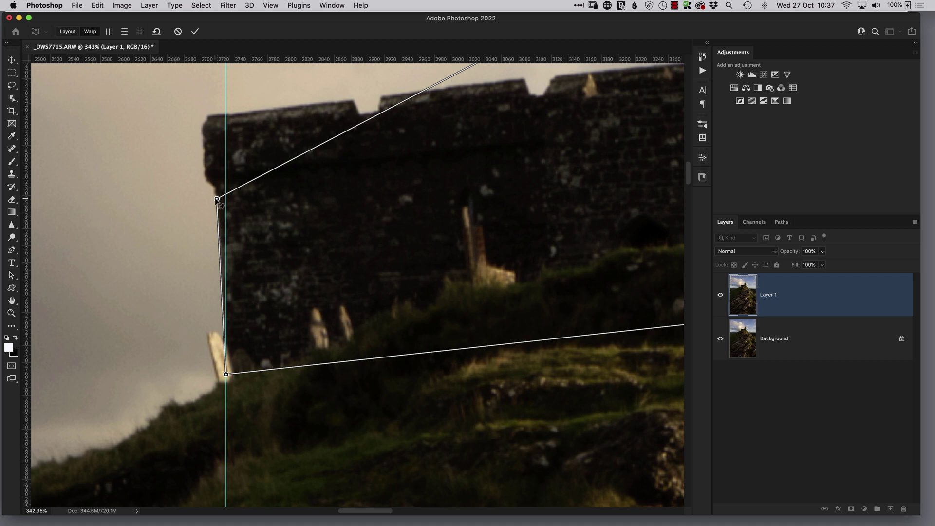
pyautogui.moveTo(217, 199); pyautogui.dragTo(225, 198)
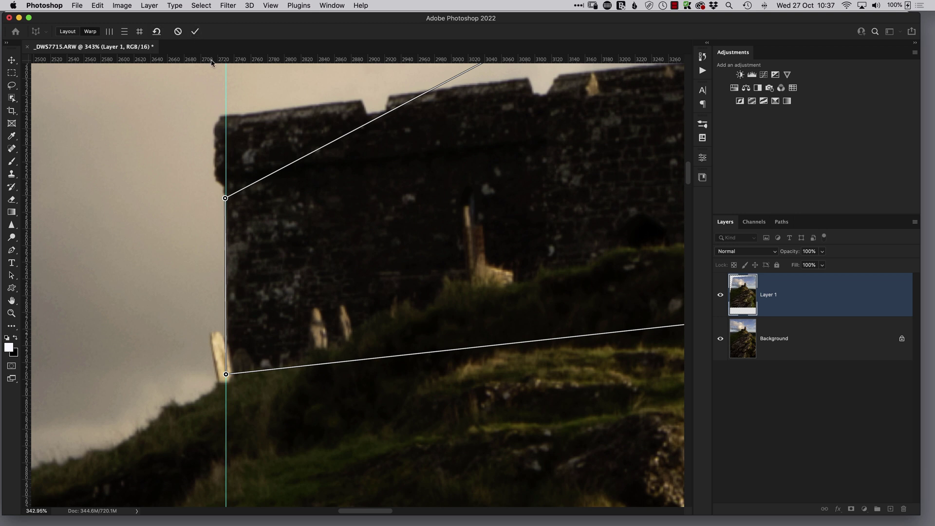
pyautogui.click(195, 32)
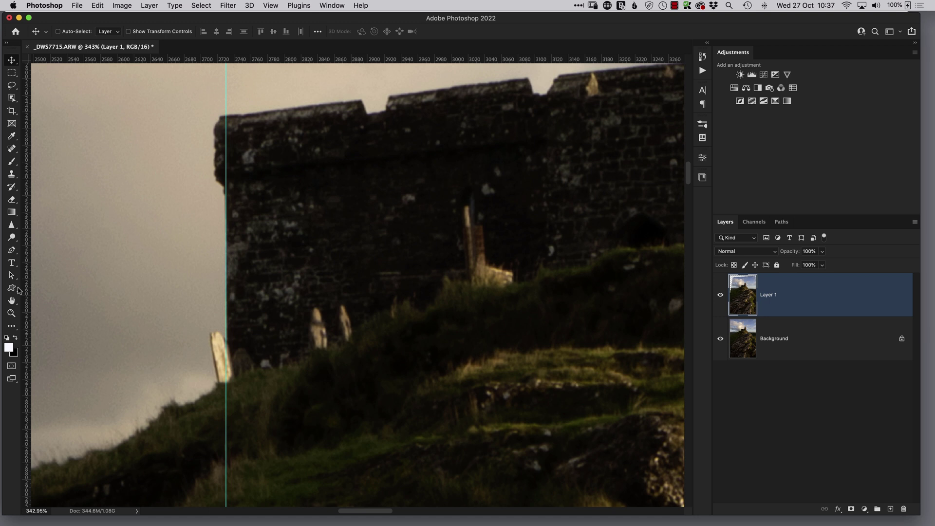
# Step: Fit the whole photo on screen and clear the two guides
pyautogui.doubleClick(12, 301)
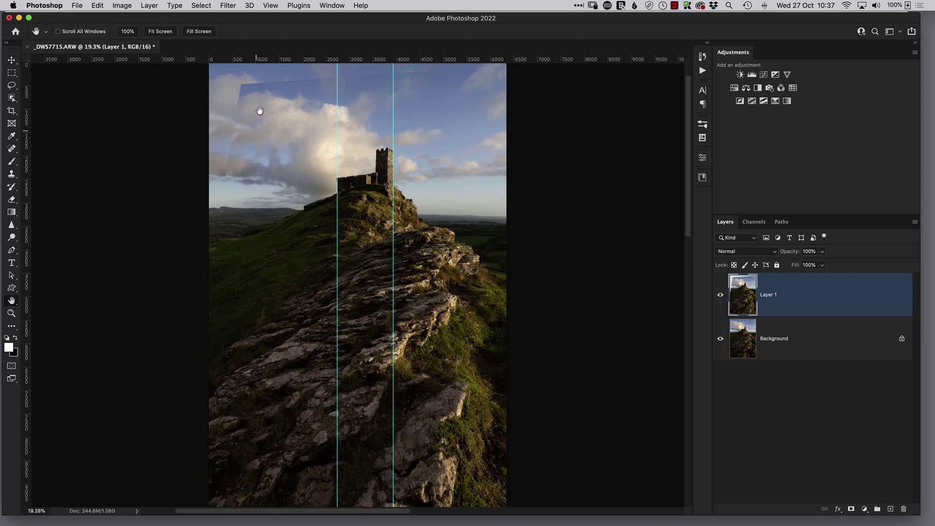
pyautogui.click(271, 6)
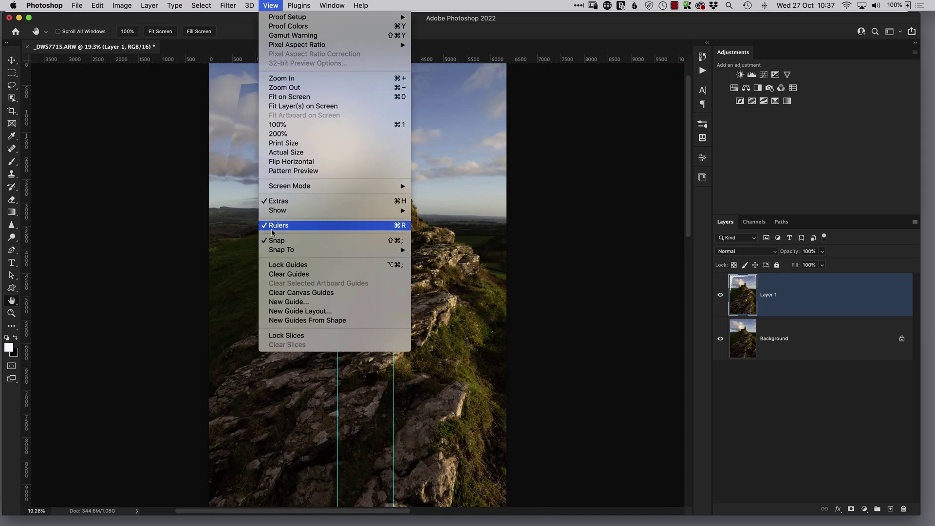
pyautogui.click(281, 275)
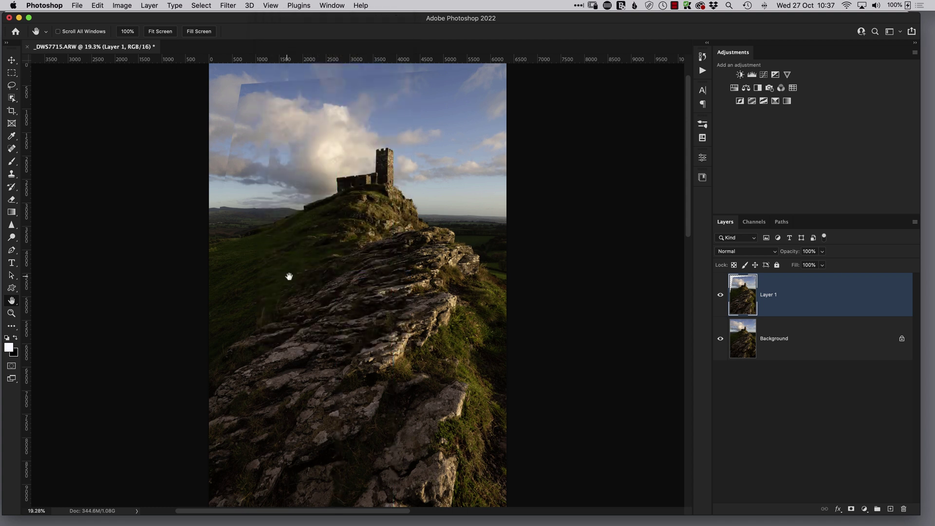
# Step: Toggle Layer 1's visibility repeatedly to compare the warp with the original photo
pyautogui.click(721, 297)
pyautogui.click(721, 297)
pyautogui.click(721, 296)
pyautogui.click(720, 296)
pyautogui.click(720, 296)
pyautogui.click(720, 297)
pyautogui.click(721, 298)
pyautogui.click(721, 299)
pyautogui.click(721, 299)
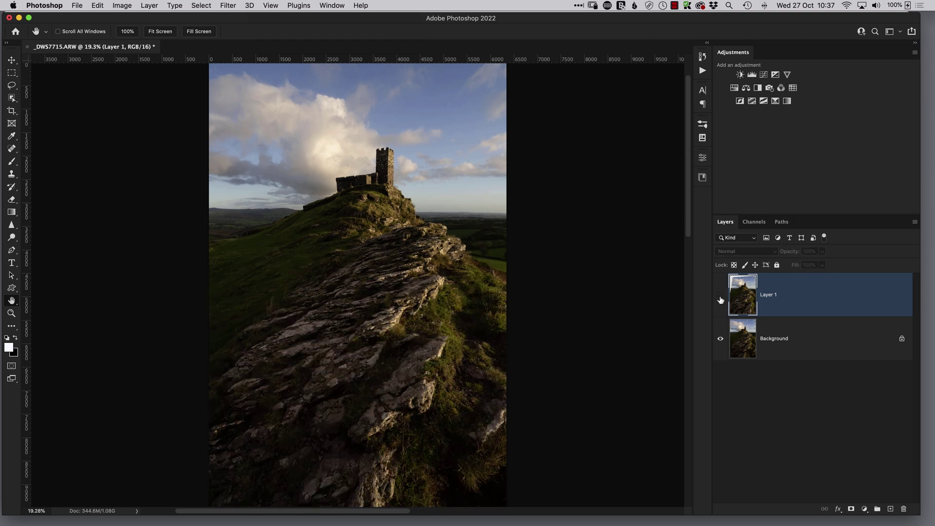
pyautogui.click(721, 299)
pyautogui.click(721, 299)
pyautogui.click(721, 299)
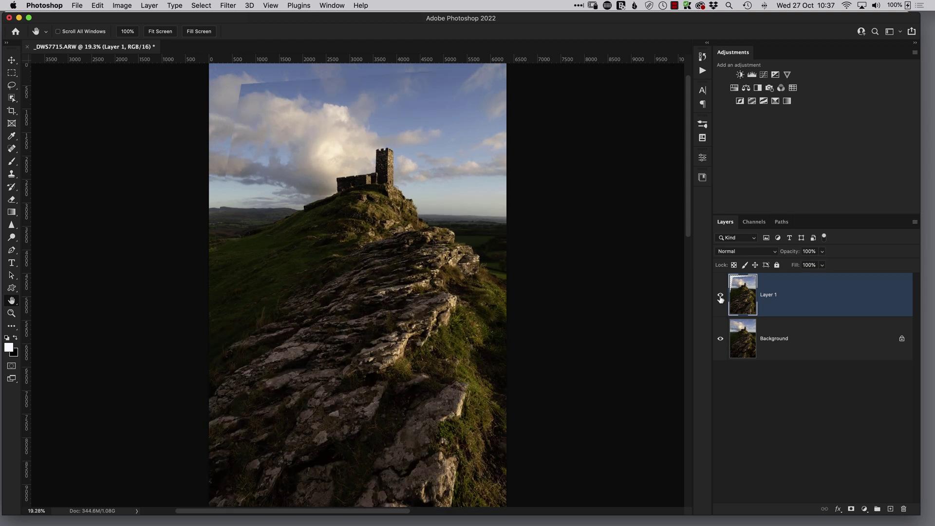
pyautogui.click(721, 300)
pyautogui.click(722, 299)
pyautogui.click(721, 300)
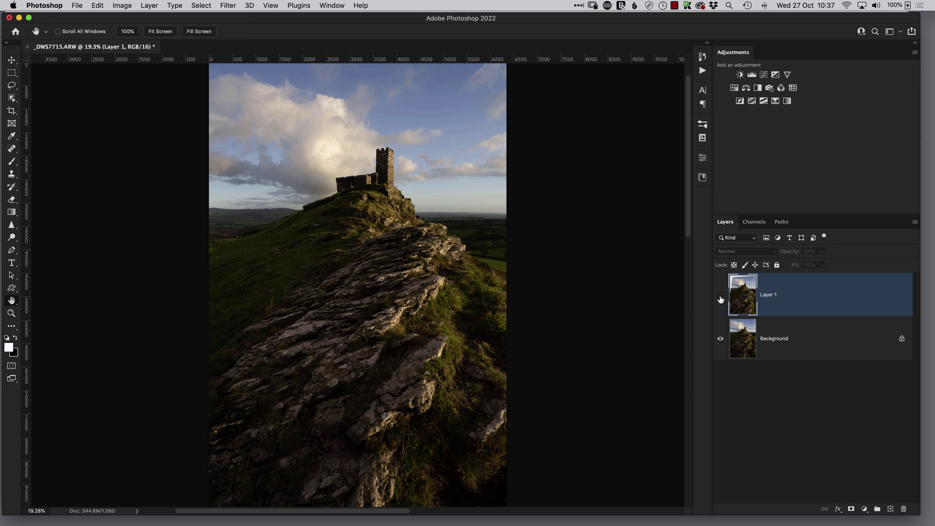
pyautogui.click(721, 299)
pyautogui.click(721, 300)
pyautogui.click(721, 299)
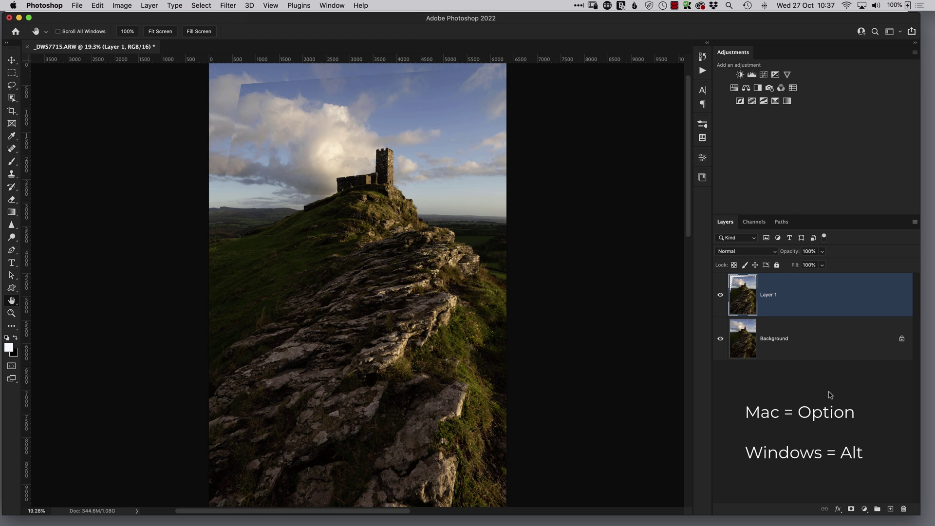
# Step: Add a black mask to Layer 1 and ready a soft Brush, zoomed in on the tower
pyautogui.keyDown('alt'); pyautogui.click(851, 509); pyautogui.keyUp('alt')
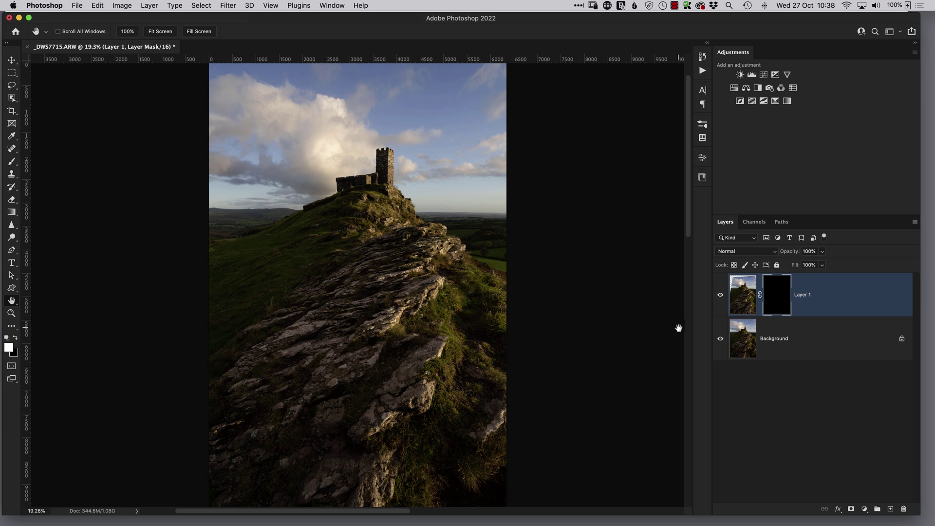
pyautogui.moveTo(387, 158); pyautogui.dragTo(427, 186)
pyautogui.press('b')
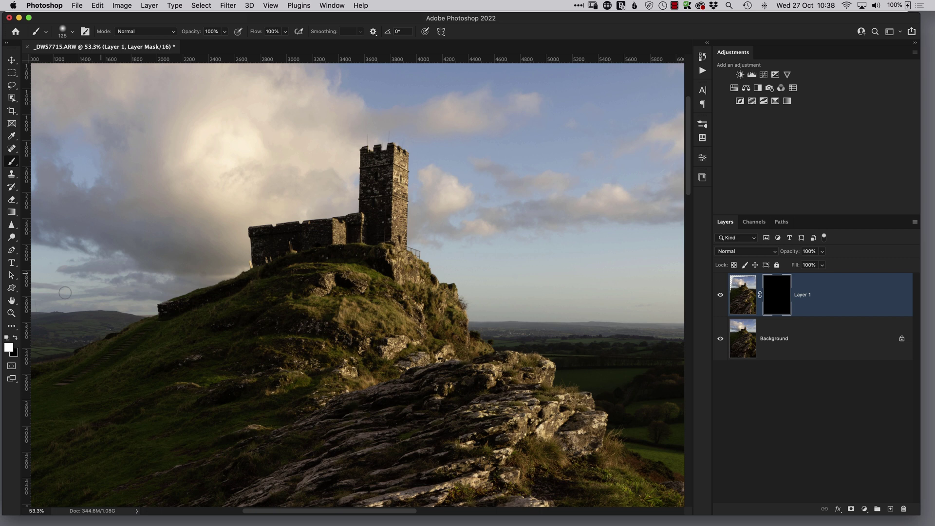
pyautogui.click(74, 34)
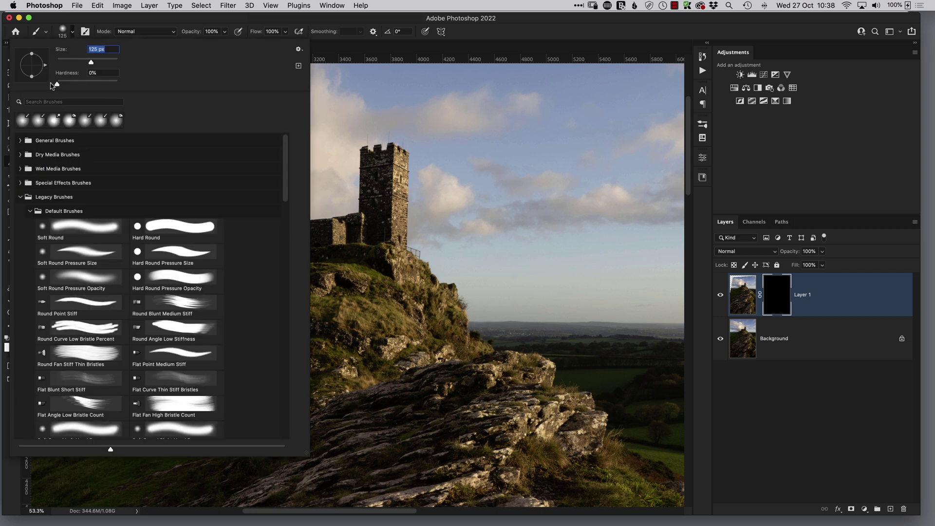
pyautogui.click(513, 40)
pyautogui.moveTo(385, 161); pyautogui.dragTo(401, 163)
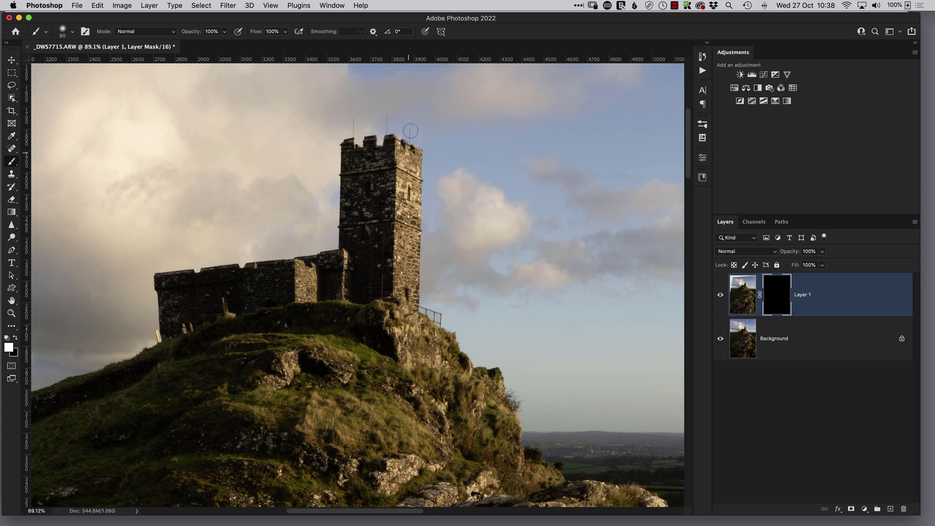
# Step: Paint white into the mask along the tower's right edge, crenellated top and left edge
pyautogui.moveTo(411, 131); pyautogui.dragTo(417, 276)
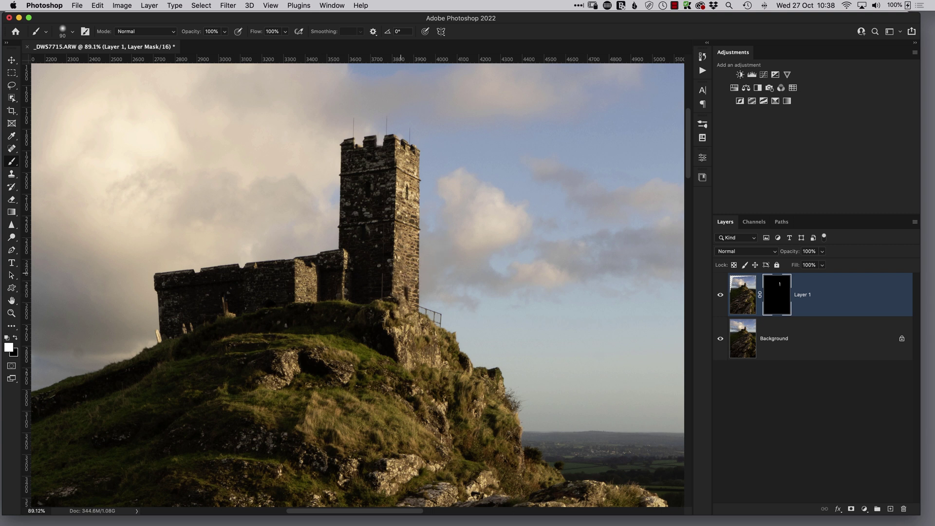
pyautogui.moveTo(397, 256); pyautogui.dragTo(398, 238)
pyautogui.moveTo(398, 220); pyautogui.dragTo(395, 164)
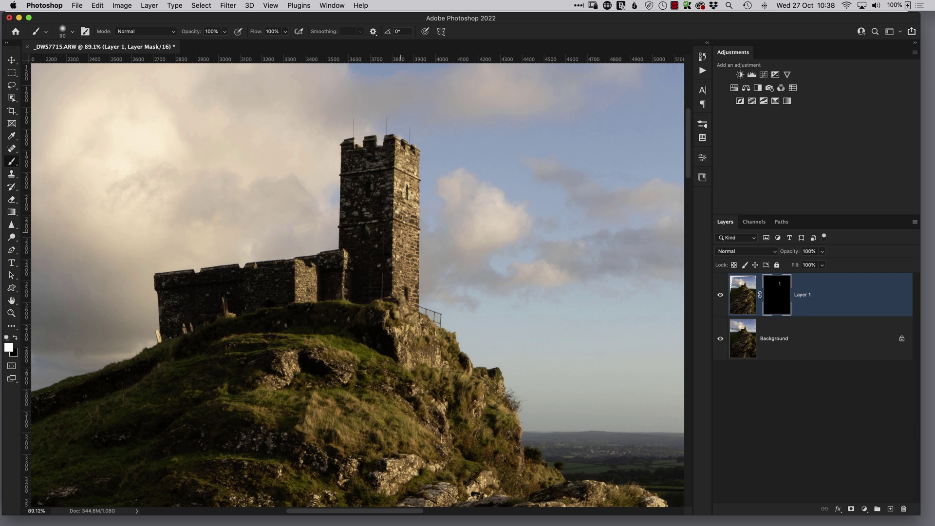
pyautogui.moveTo(387, 141)
pyautogui.mouseDown()
pyautogui.moveTo(364, 140)
pyautogui.moveTo(384, 136)
pyautogui.moveTo(386, 117)
pyautogui.moveTo(371, 136)
pyautogui.moveTo(355, 119)
pyautogui.mouseUp()
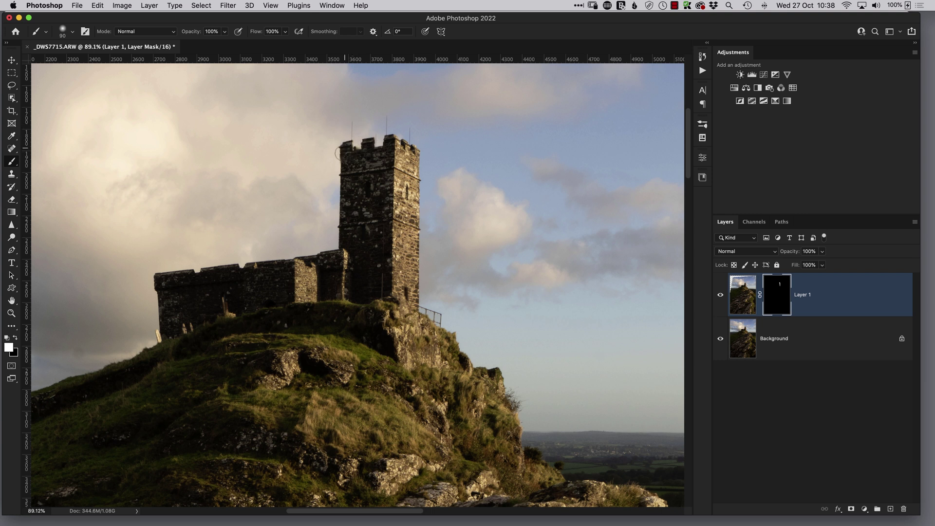
pyautogui.moveTo(338, 154)
pyautogui.mouseDown()
pyautogui.moveTo(336, 236)
pyautogui.moveTo(346, 261)
pyautogui.mouseUp()
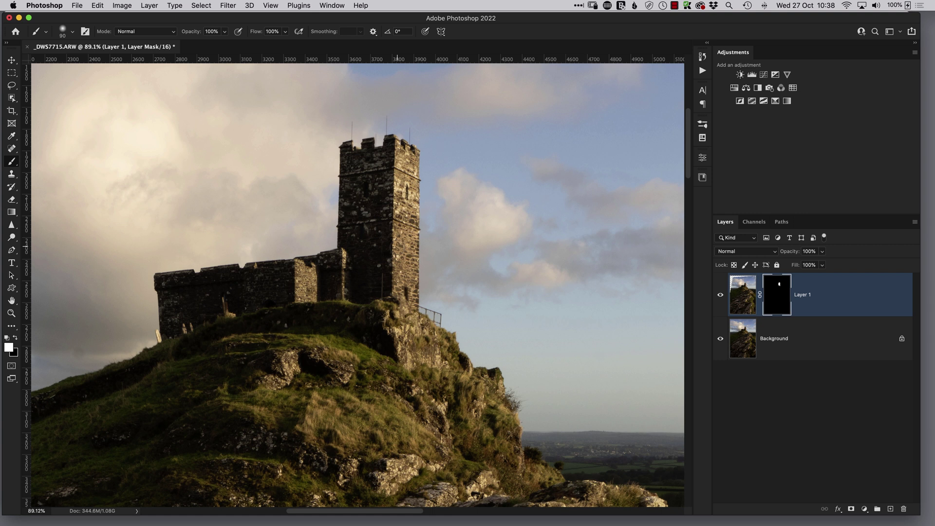
# Step: With the red mask overlay on, repaint the tower's middle strip in black then white, then hide the overlay
pyautogui.press('x')
pyautogui.press('\\')
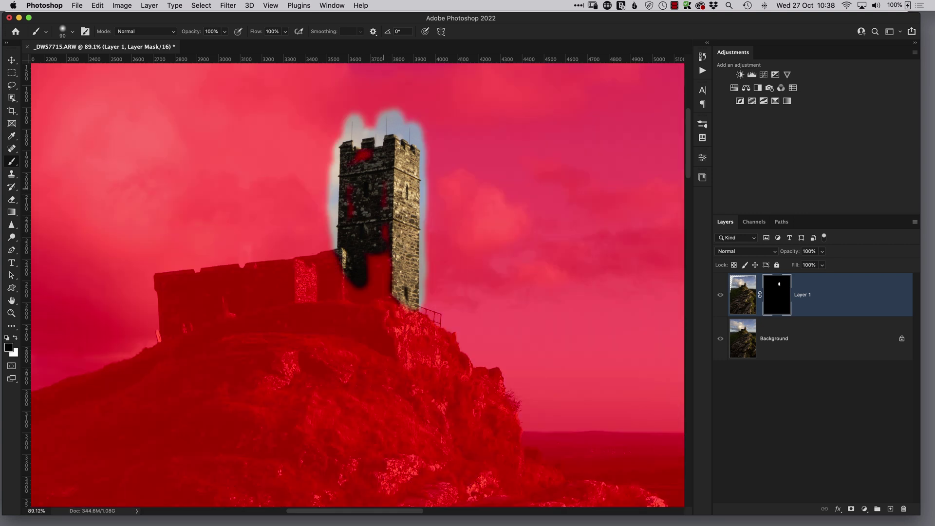
pyautogui.moveTo(386, 181); pyautogui.dragTo(380, 255)
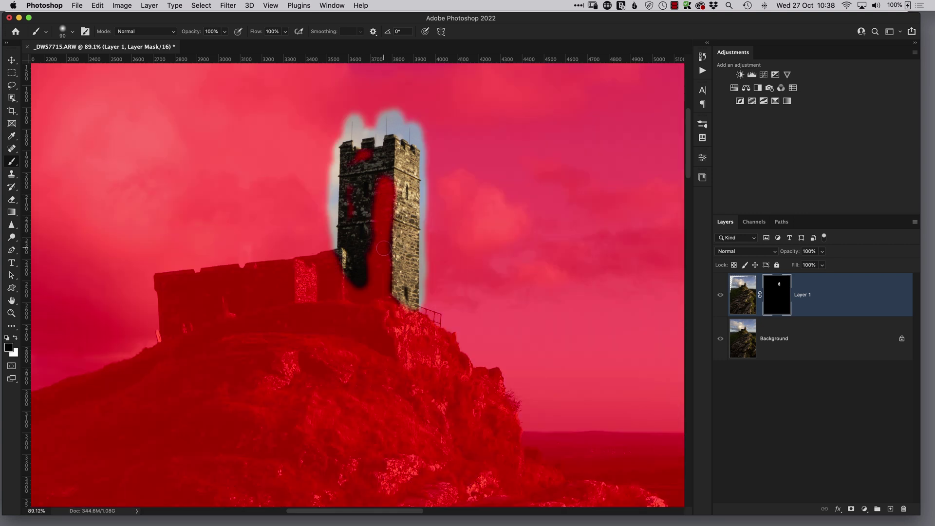
pyautogui.press('x')
pyautogui.moveTo(383, 199)
pyautogui.mouseDown()
pyautogui.moveTo(386, 185)
pyautogui.moveTo(377, 210)
pyautogui.moveTo(358, 202)
pyautogui.moveTo(363, 163)
pyautogui.mouseUp()
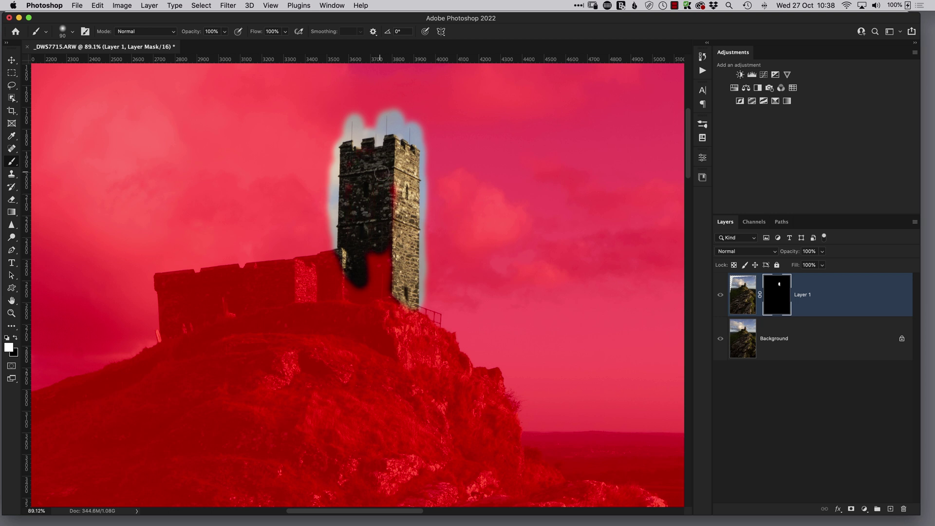
pyautogui.press('\\')
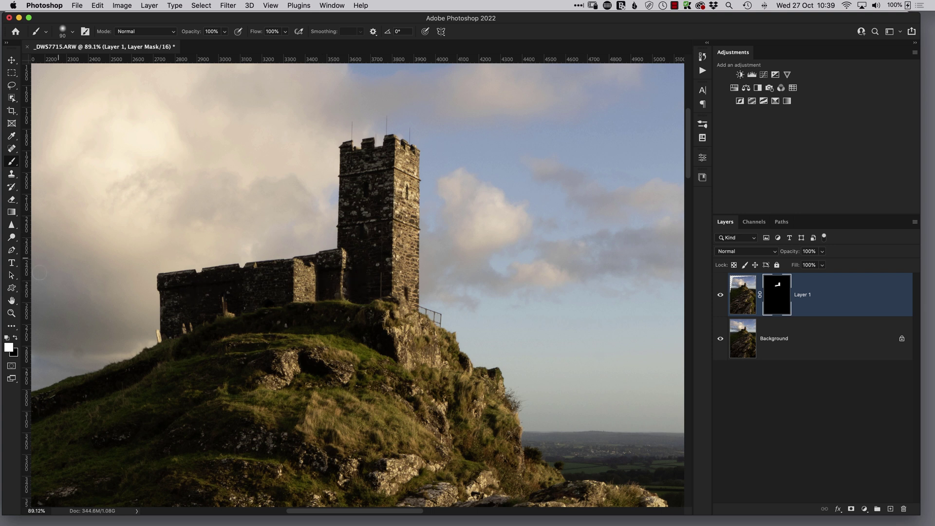
pyautogui.doubleClick(11, 302)
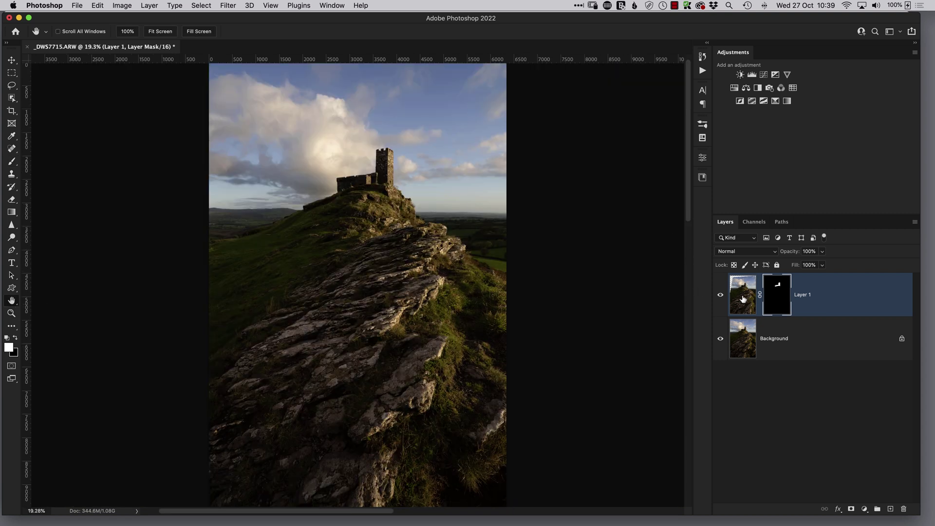
pyautogui.click(720, 296)
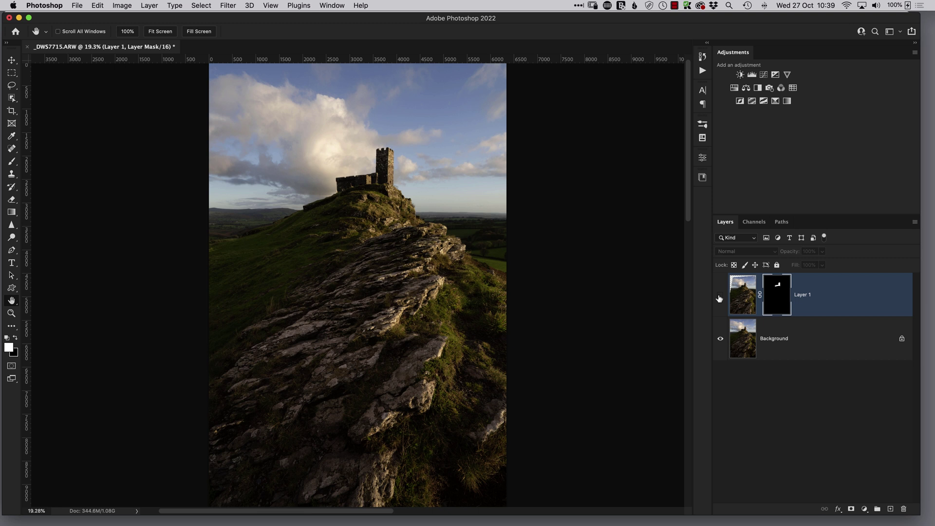
pyautogui.click(721, 297)
pyautogui.click(721, 296)
pyautogui.click(721, 296)
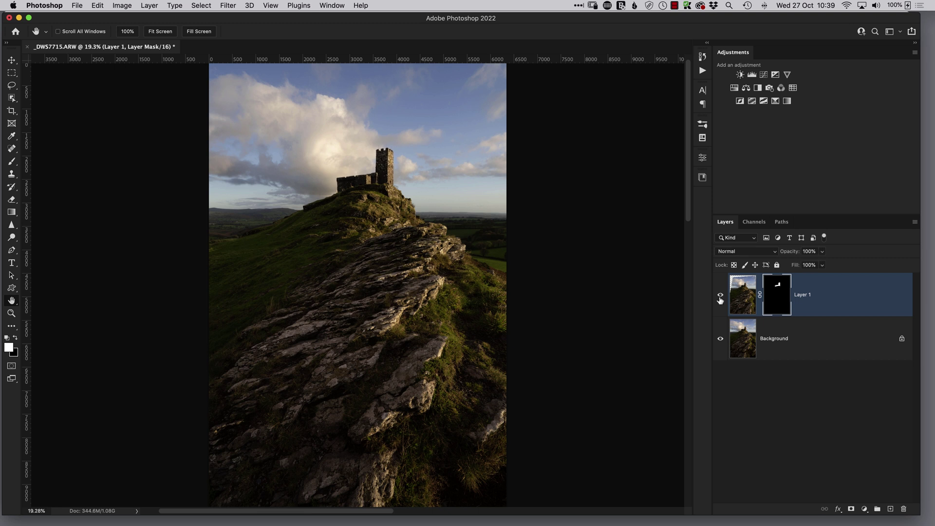
pyautogui.click(720, 297)
pyautogui.click(720, 298)
pyautogui.click(721, 297)
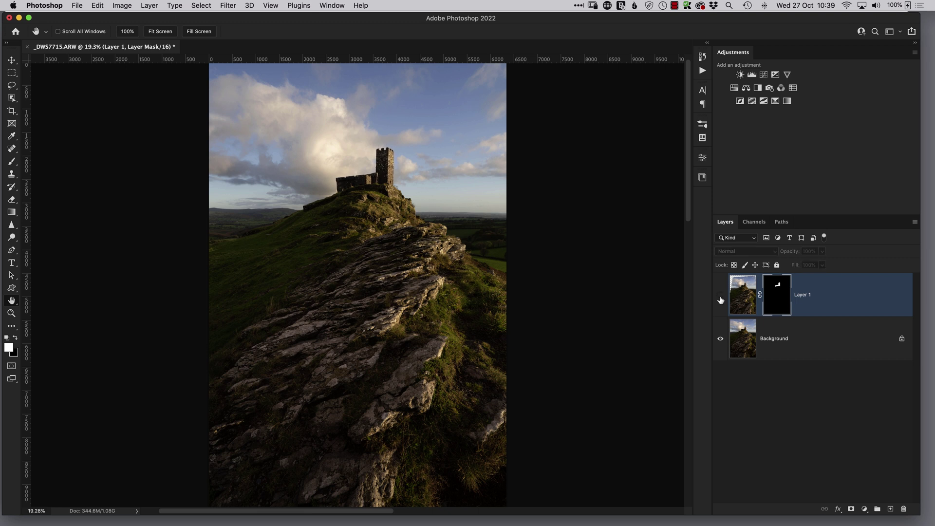
pyautogui.click(721, 297)
pyautogui.click(721, 298)
pyautogui.click(721, 297)
pyautogui.click(721, 297)
pyautogui.click(722, 298)
pyautogui.click(721, 298)
pyautogui.click(721, 298)
pyautogui.scroll(3, 719, 298)
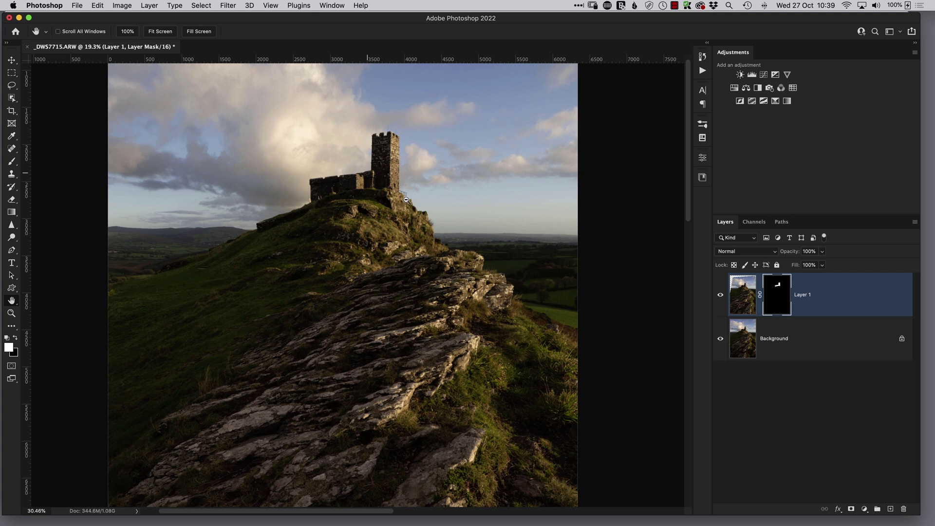
pyautogui.click(721, 297)
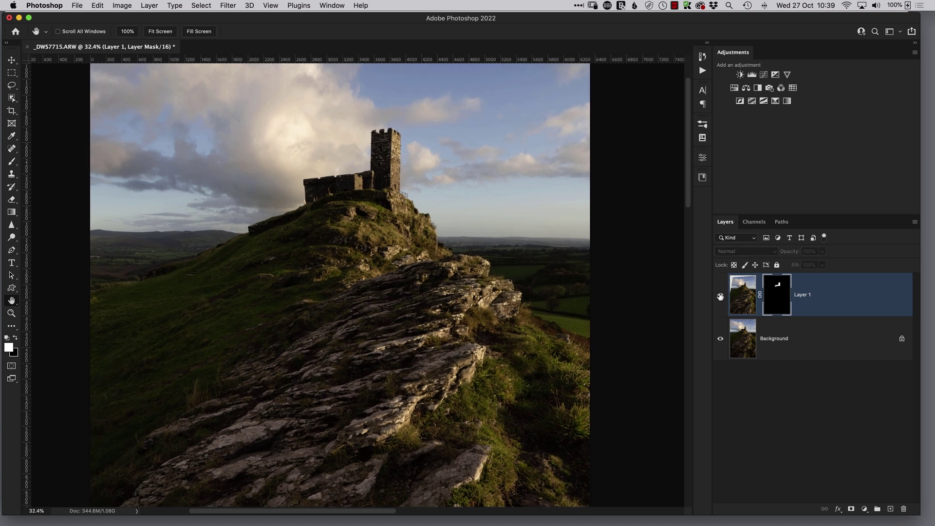
pyautogui.click(721, 297)
pyautogui.click(721, 297)
pyautogui.click(720, 296)
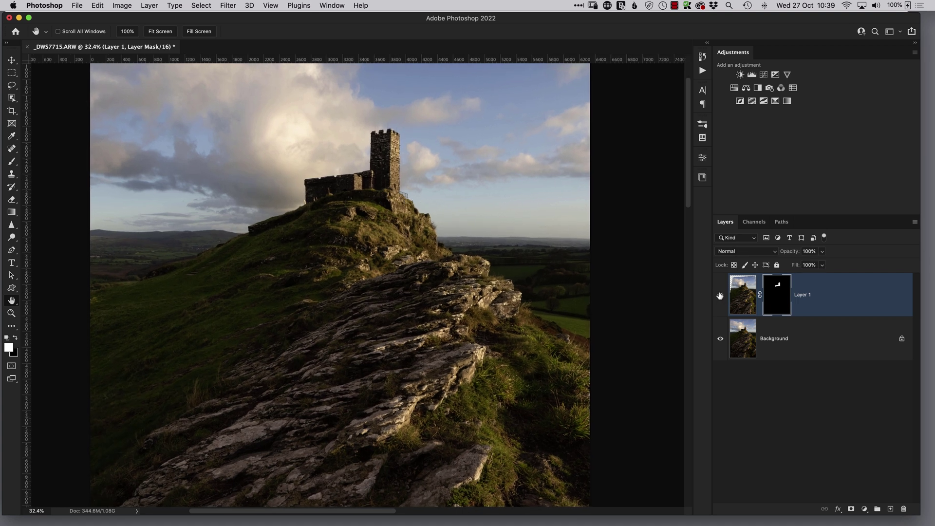
pyautogui.click(720, 296)
pyautogui.click(720, 296)
pyautogui.click(721, 295)
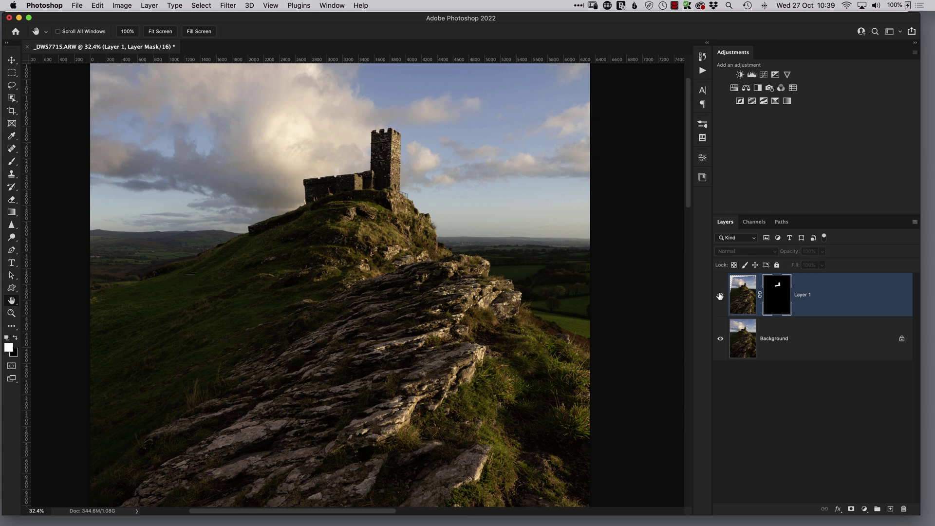
pyautogui.click(721, 295)
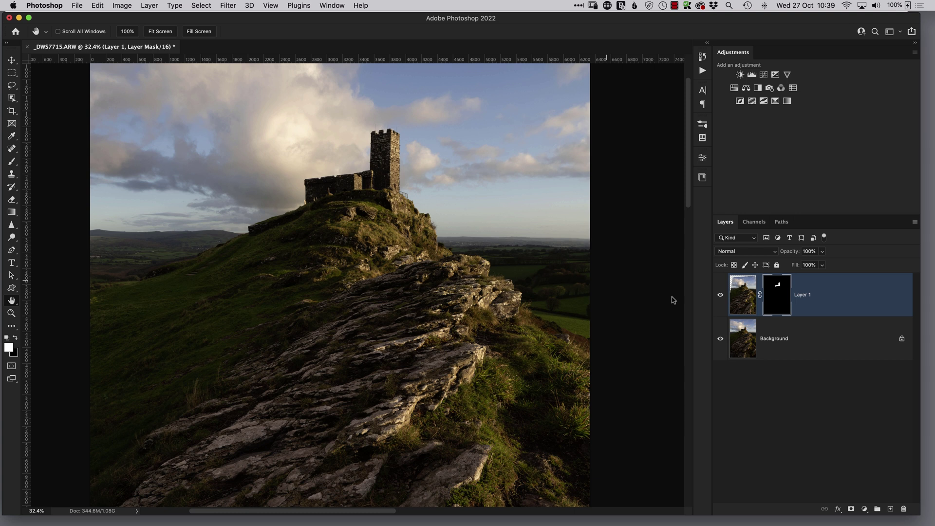
pyautogui.click(720, 296)
pyautogui.click(720, 296)
pyautogui.scroll(-3, 371, 250)
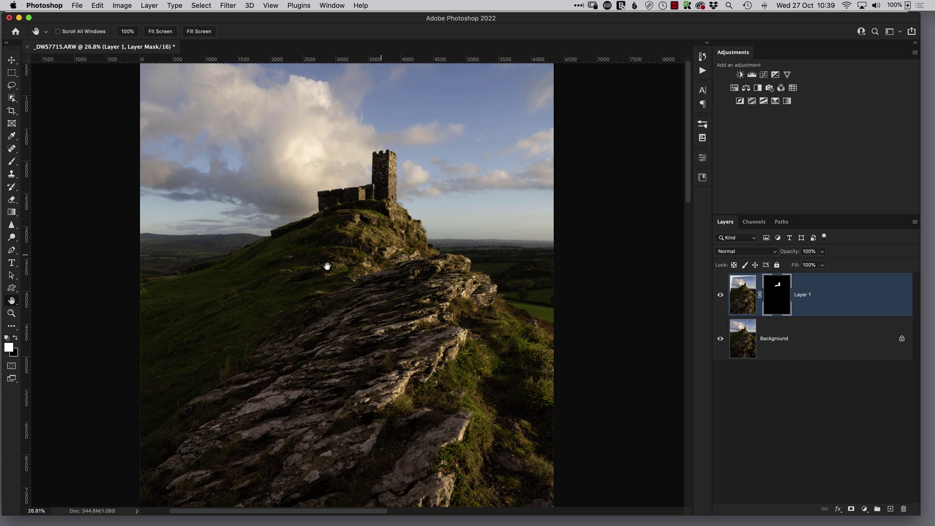
pyautogui.scroll(-3, 358, 259)
pyautogui.scroll(-1, 305, 344)
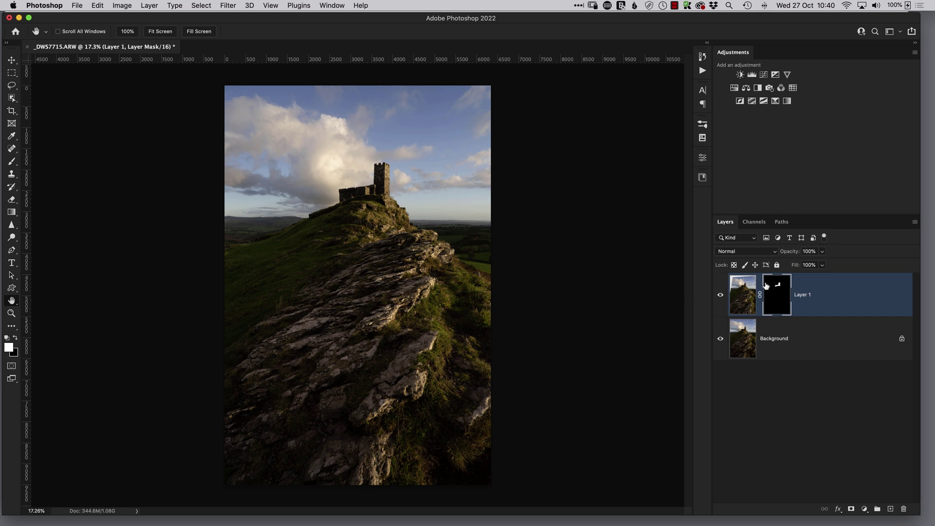
pyautogui.click(720, 295)
pyautogui.click(721, 295)
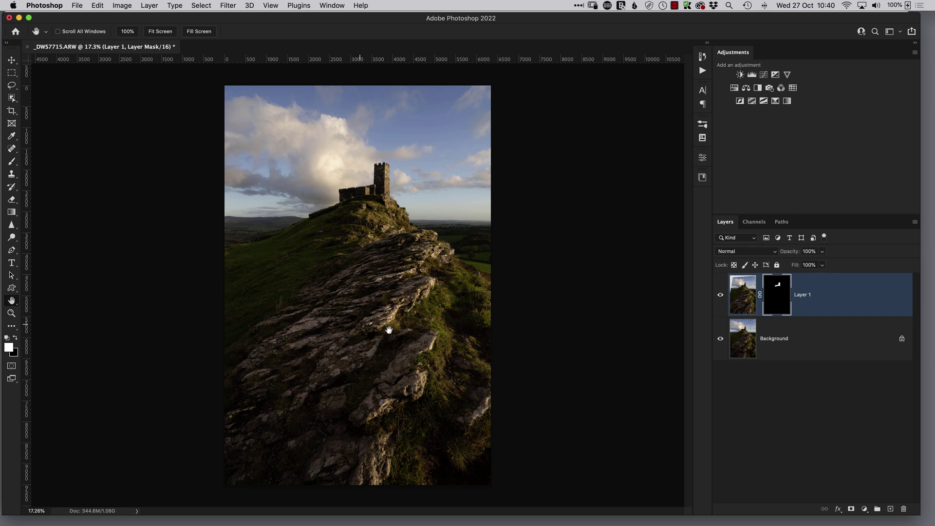